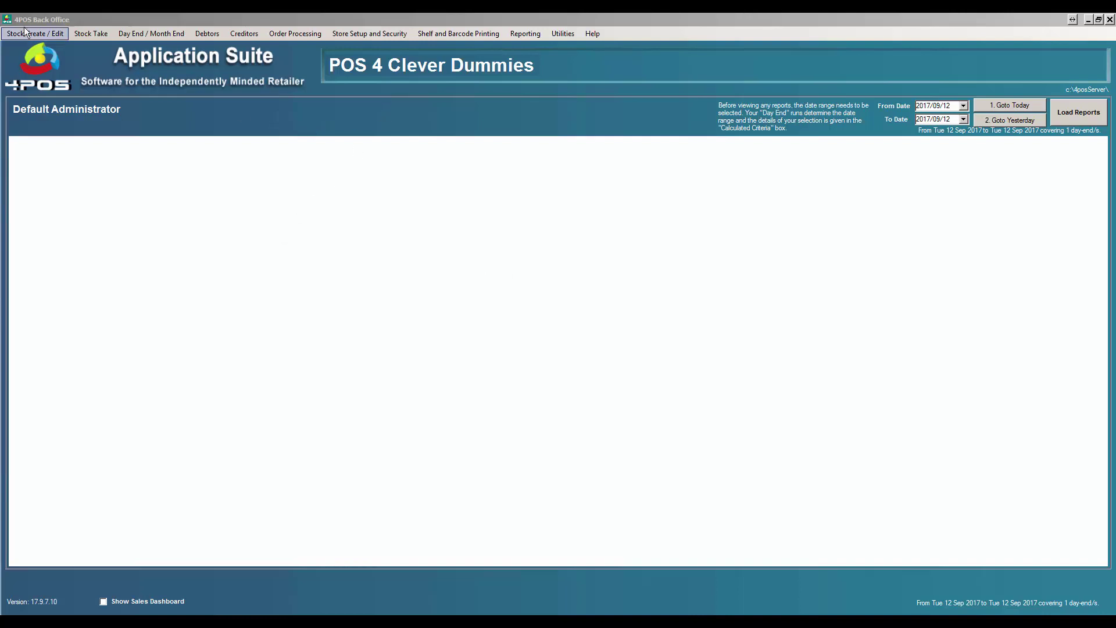
Step: Check Castle Can 330ml's Default Warehouse and Warehouse 3 stock levels in its sales history, then close it
click(37, 33)
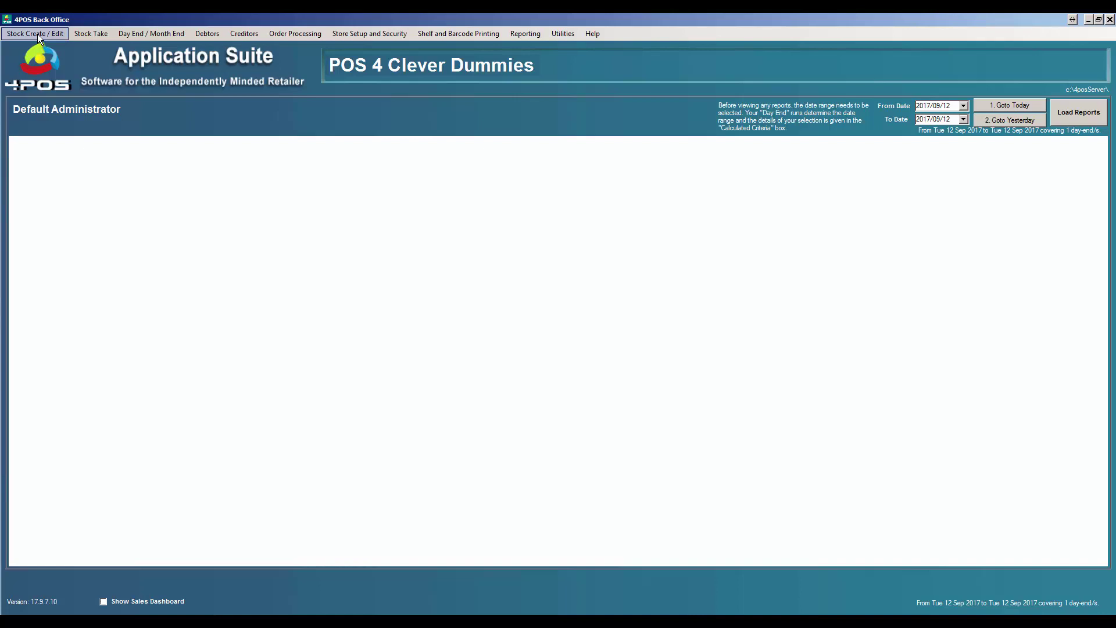
click(37, 34)
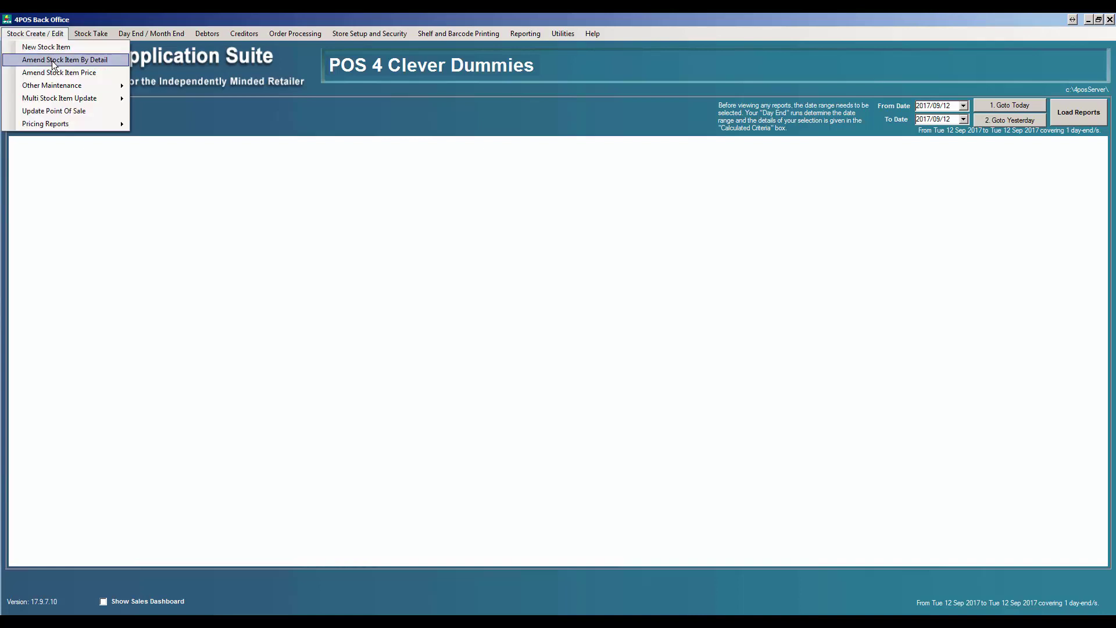
click(47, 57)
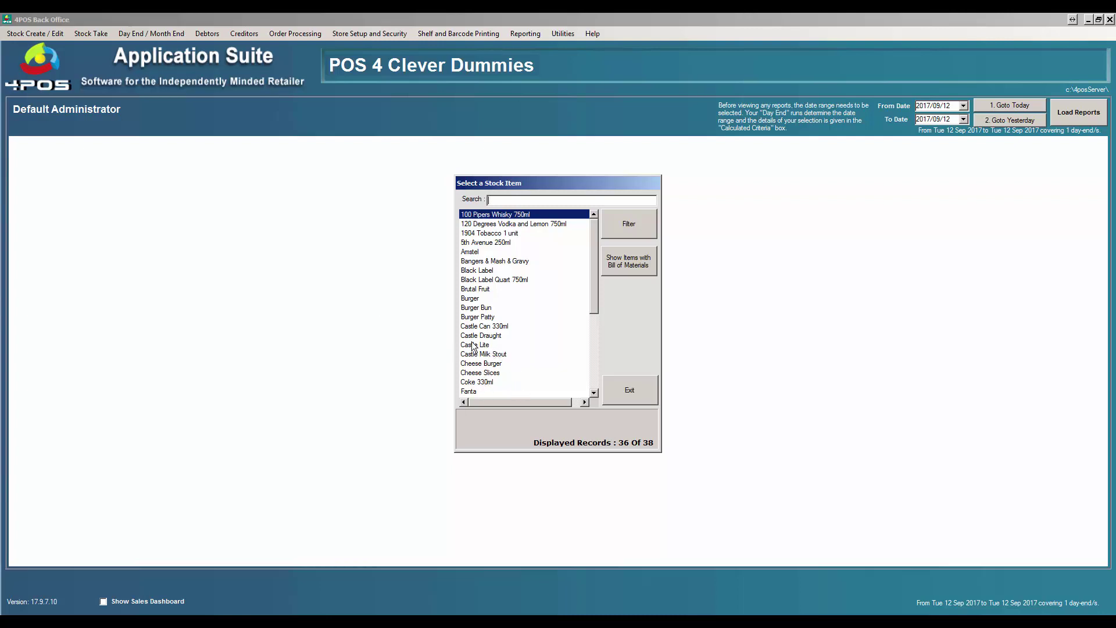
double_click(480, 326)
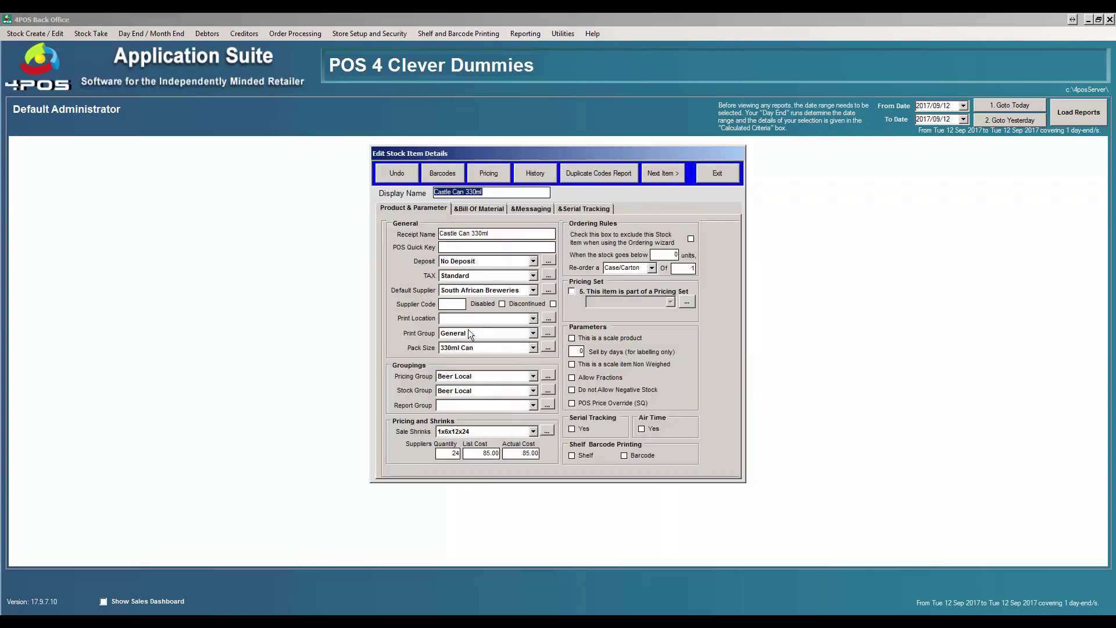
click(533, 176)
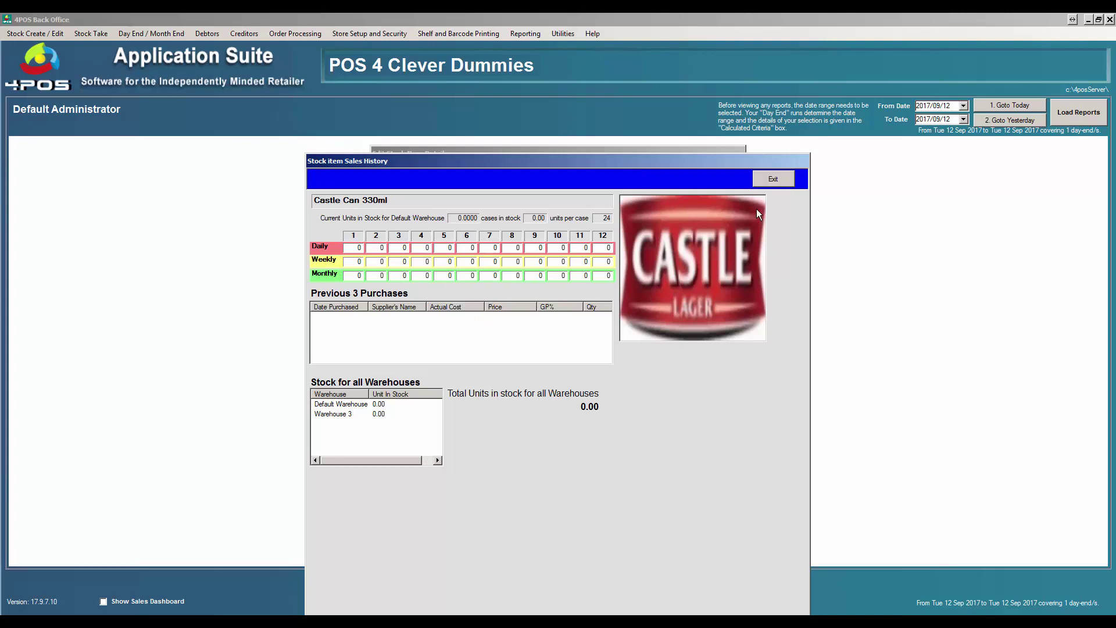
click(330, 405)
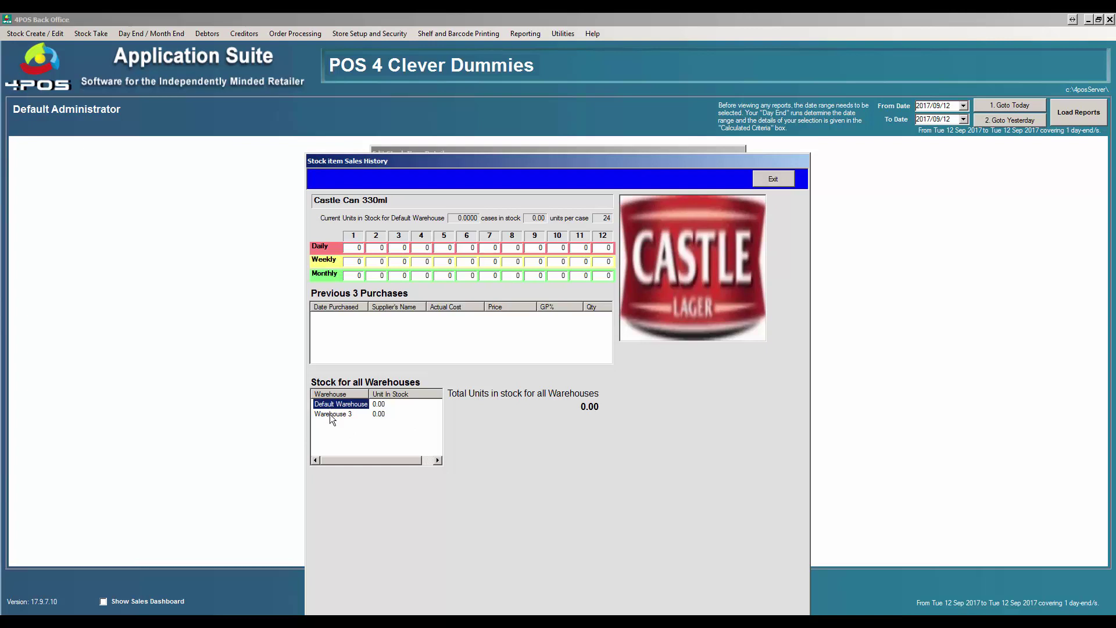
click(331, 415)
click(774, 179)
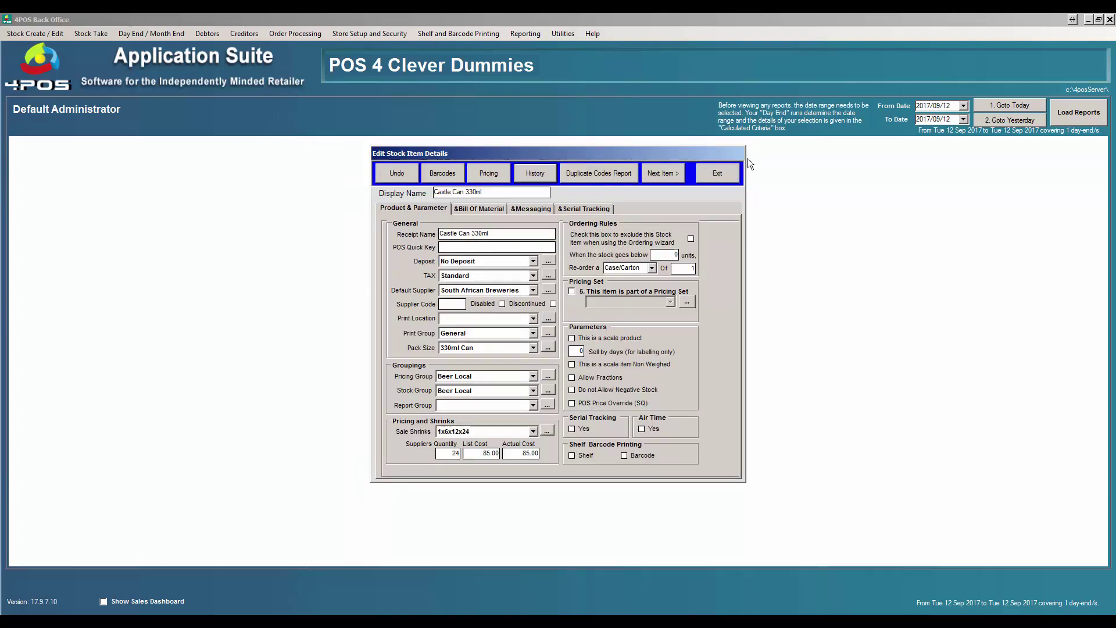
click(728, 170)
click(639, 399)
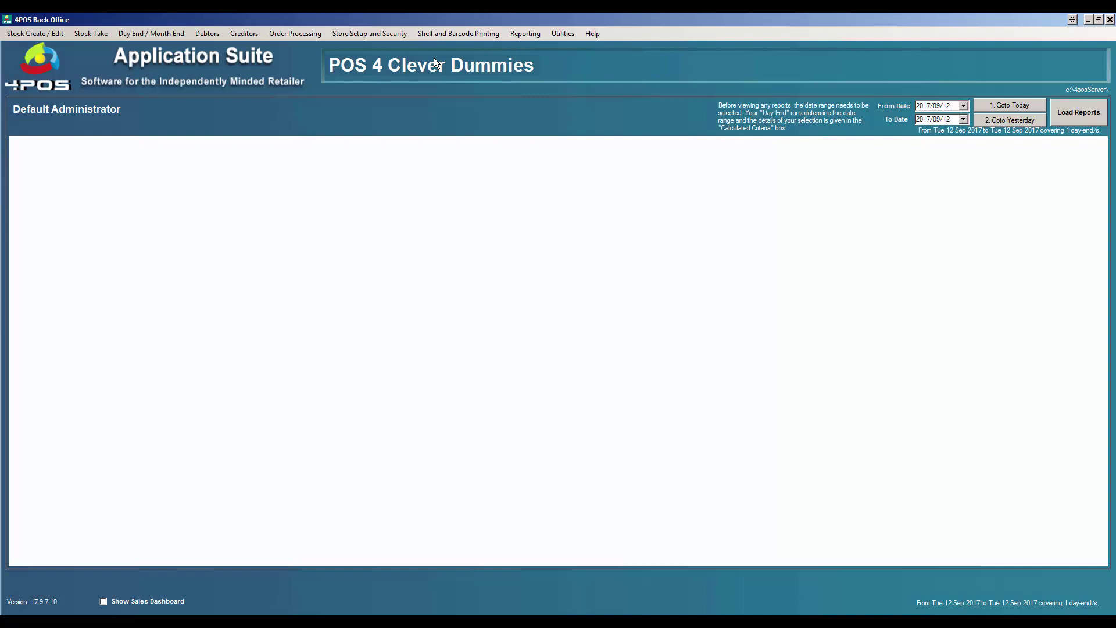
Step: Confirm the Server till's warehouse remains Warehouse 3 in Point Of Sale setup
click(394, 36)
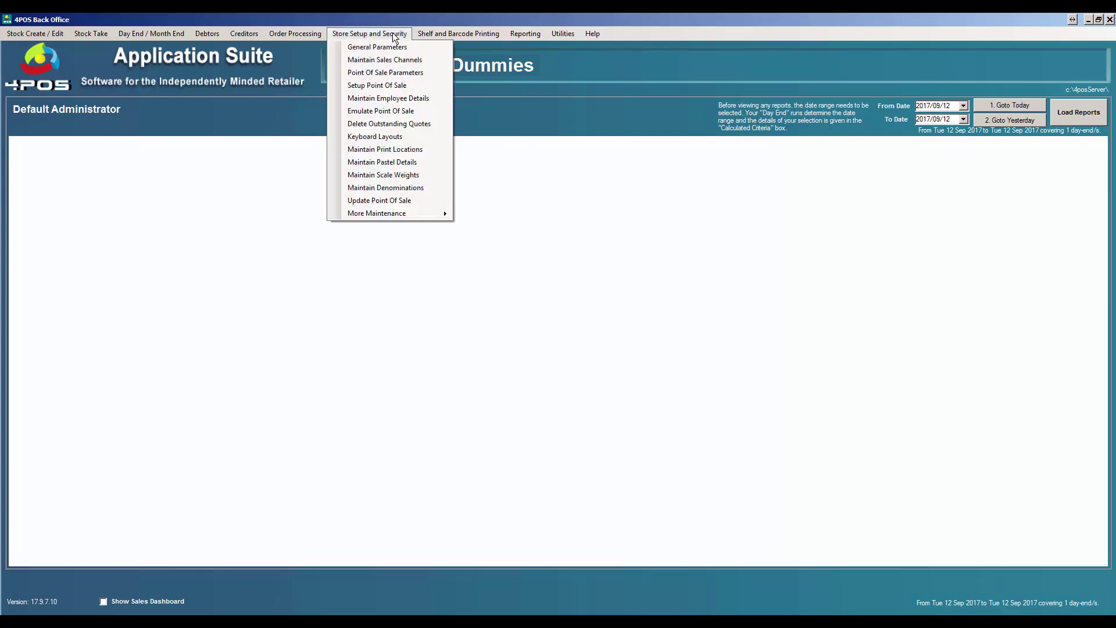
click(402, 88)
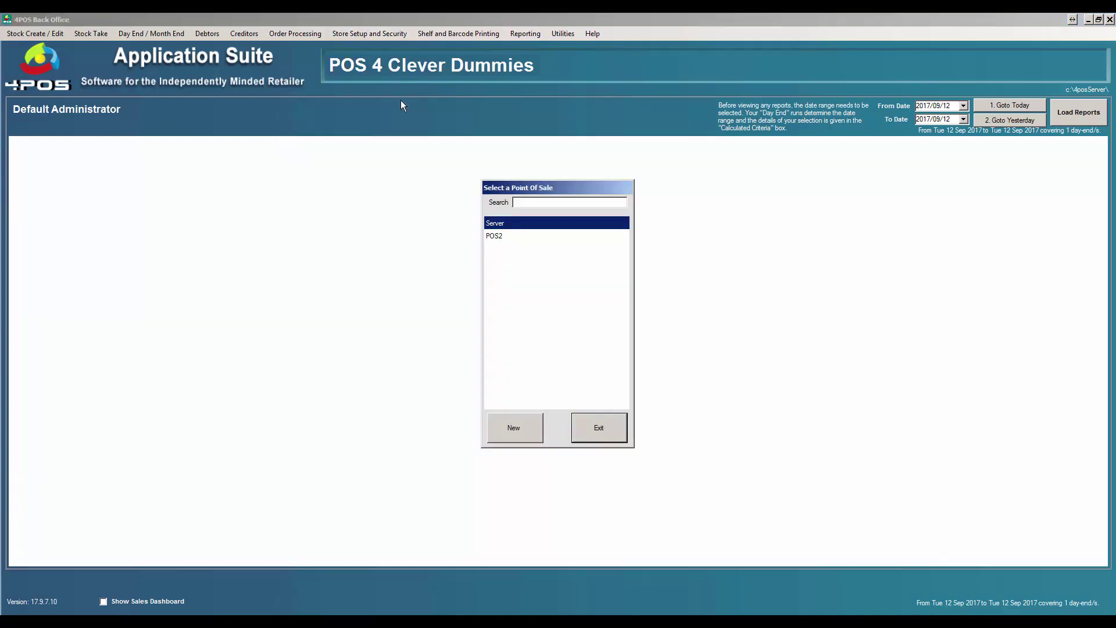
double_click(503, 224)
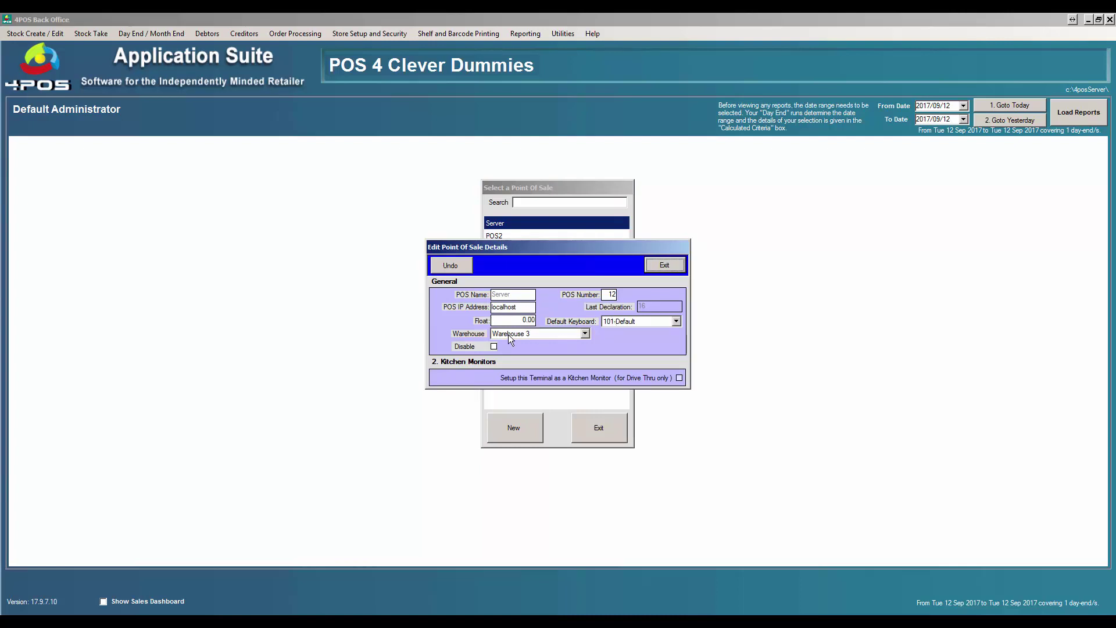
click(587, 332)
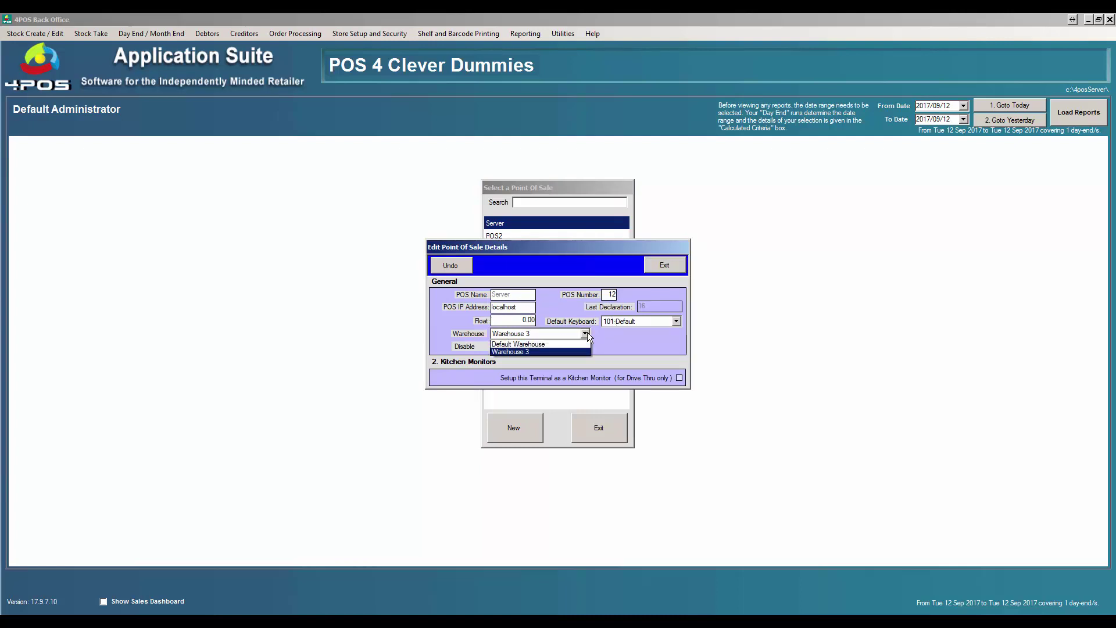
click(587, 333)
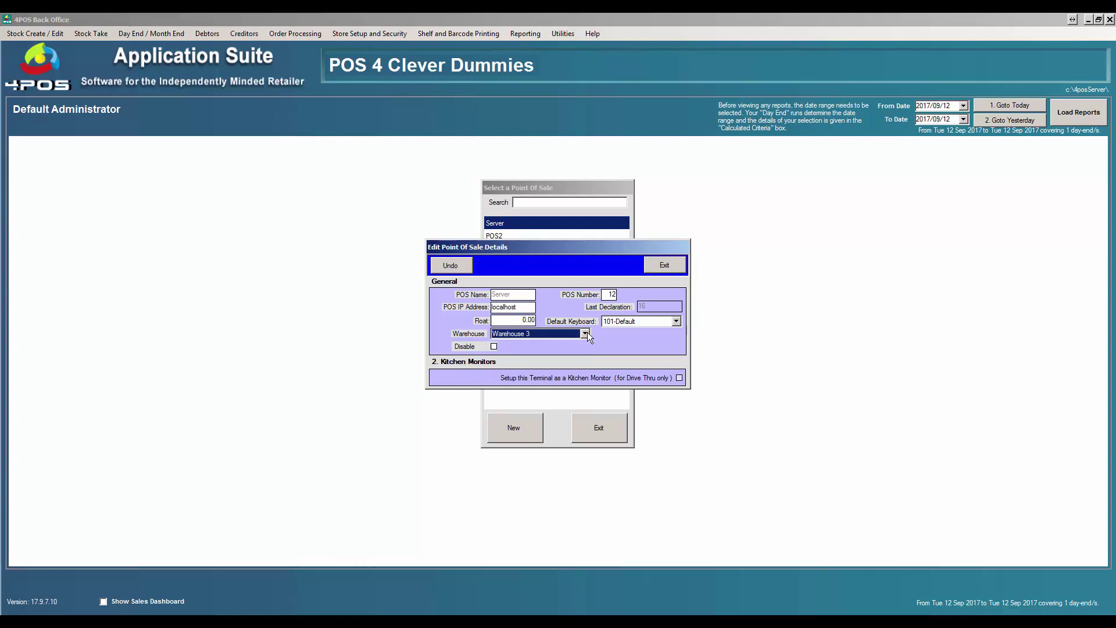
click(664, 266)
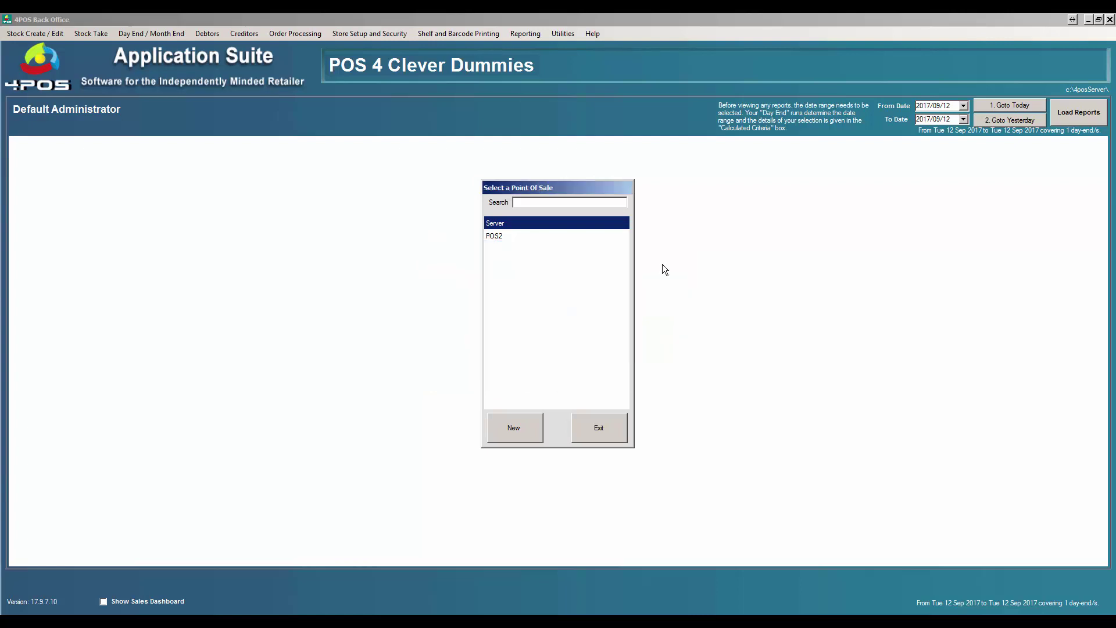
Step: Send all updated stock items to the point of sale with Update All
click(609, 422)
click(50, 34)
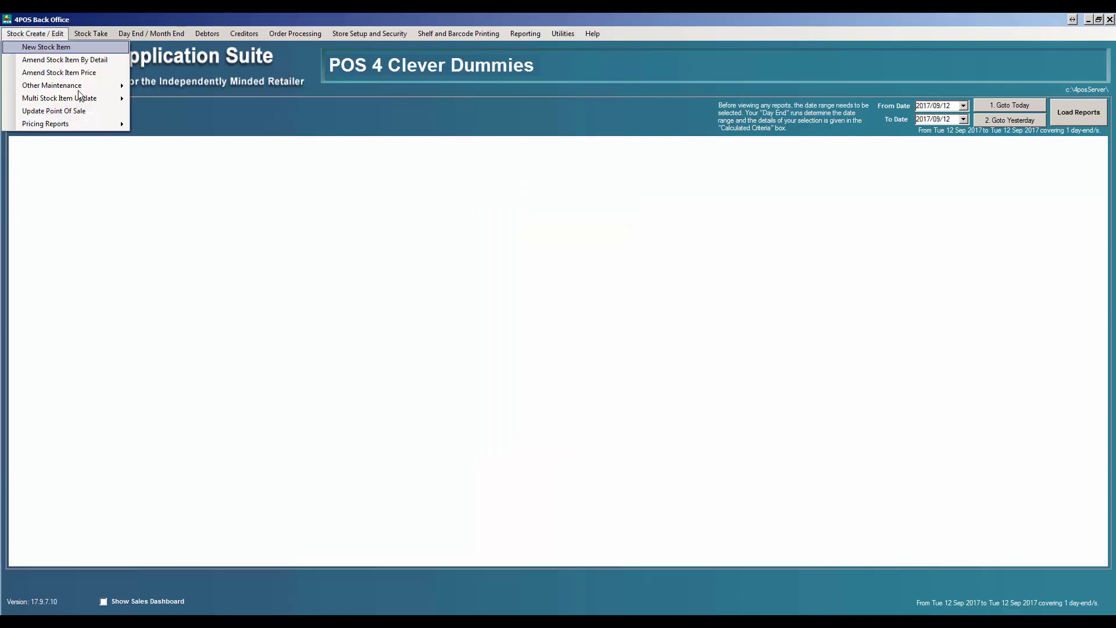
click(85, 110)
click(631, 387)
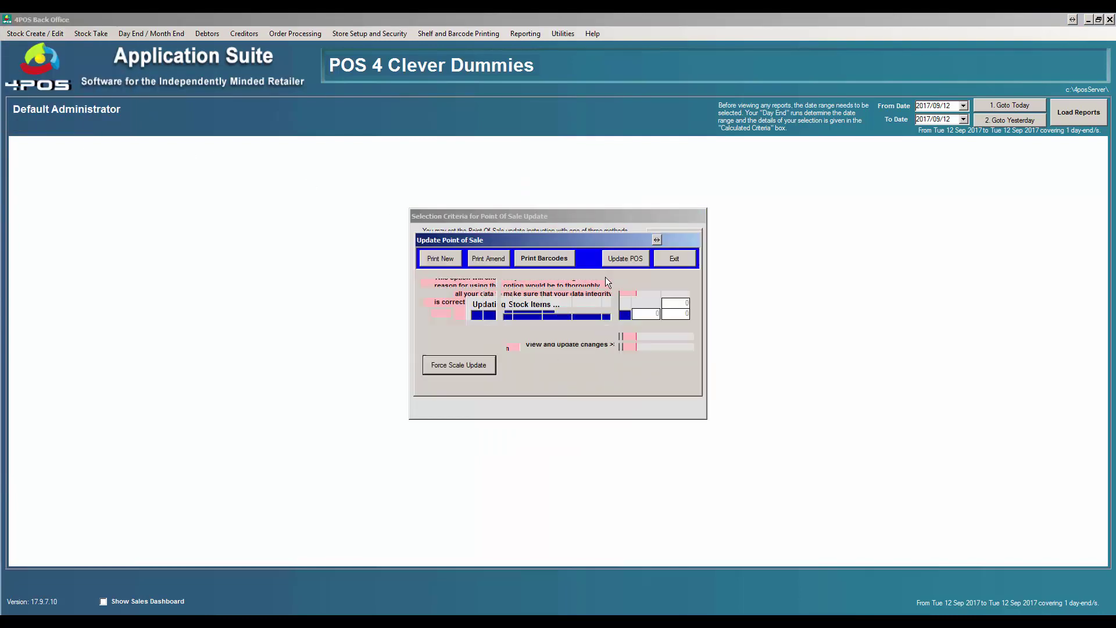
click(616, 257)
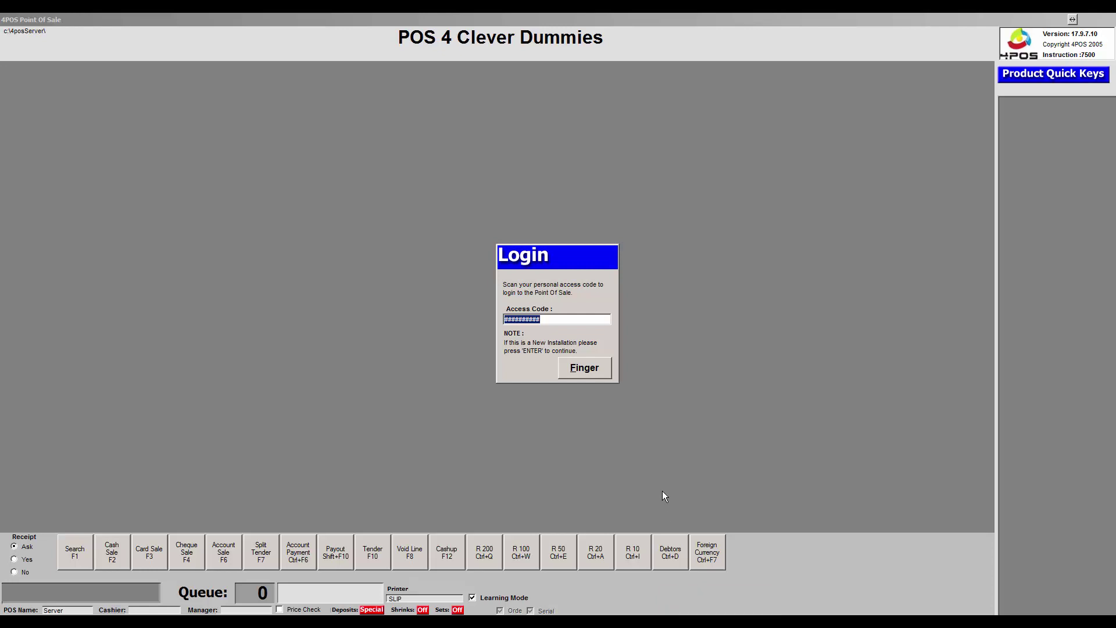
Step: Log in and ring up 5 single Castle Can 330ml, found by searching 'cast'
key(Return)
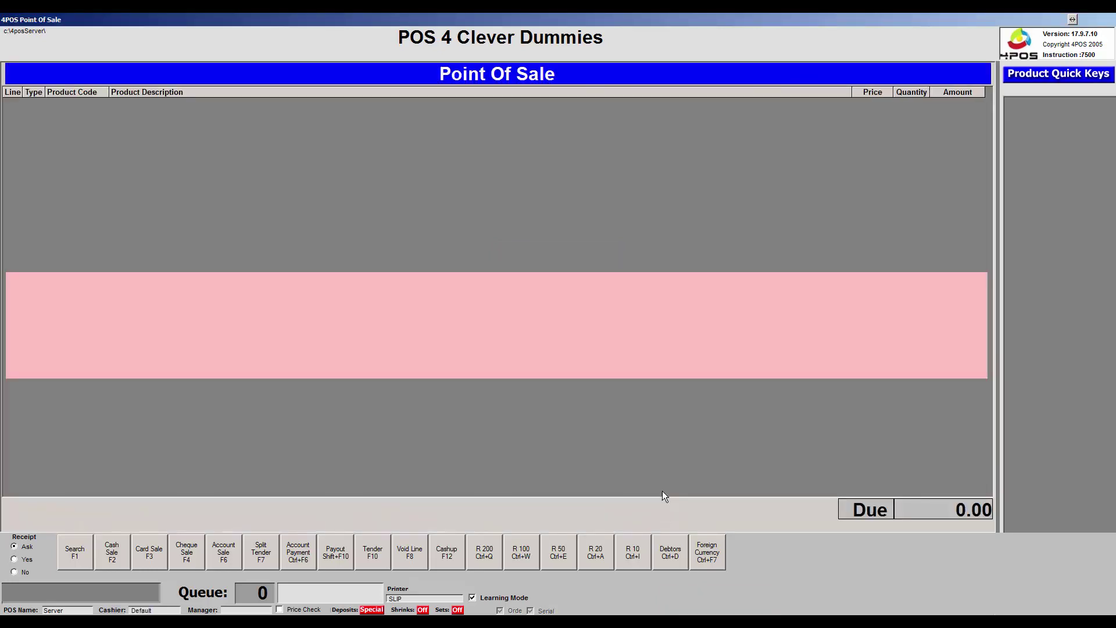
key(F1)
text(cast)
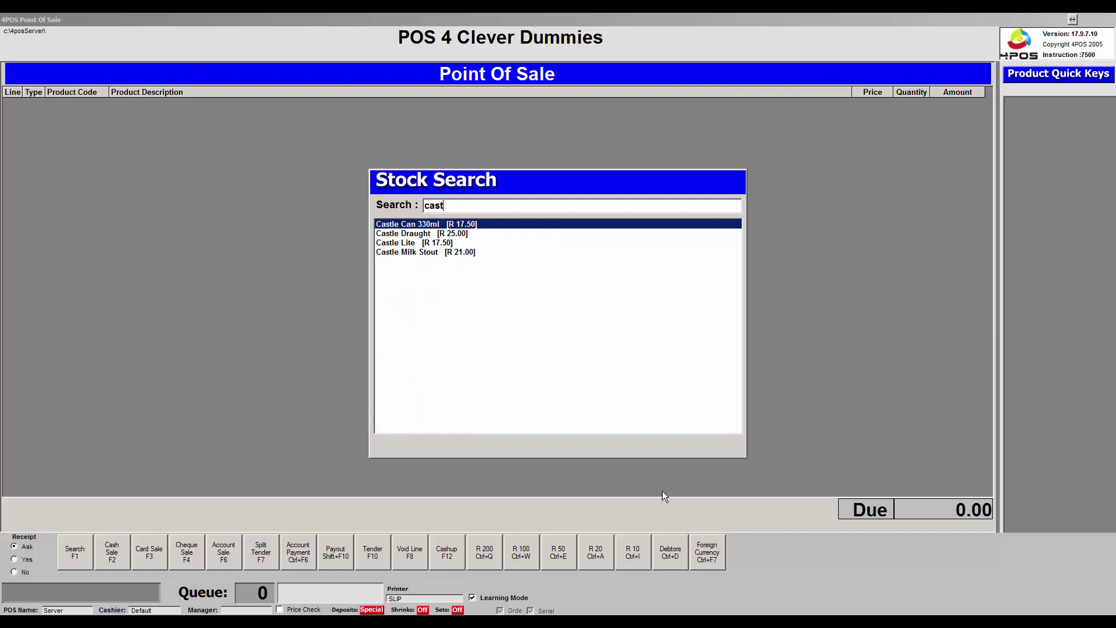
key(Return)
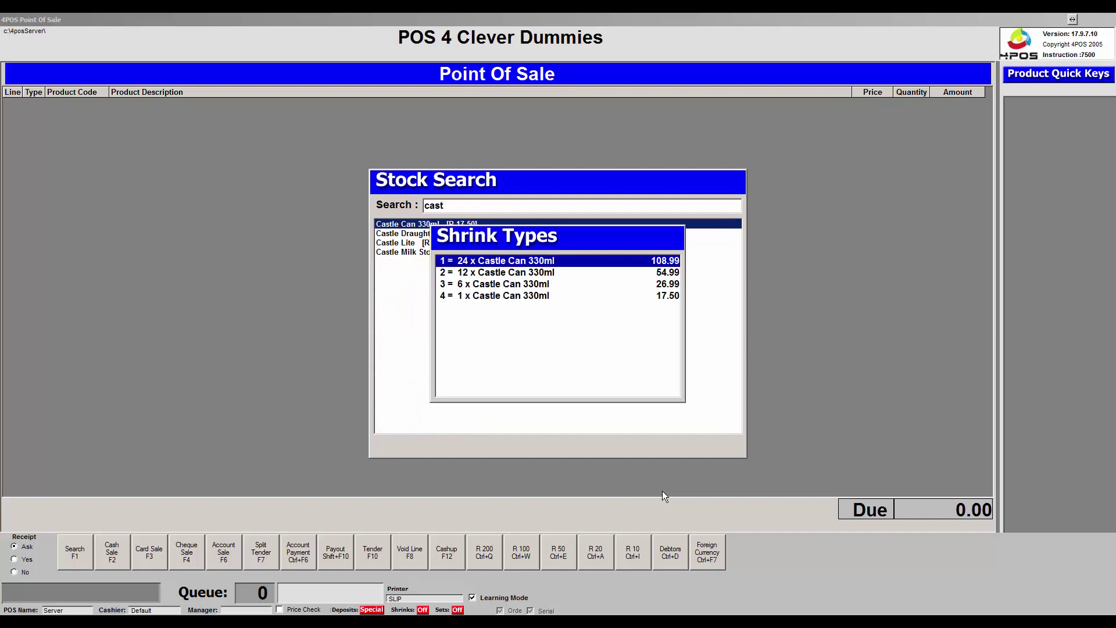
key(Down)
key(Down)
key(Down)
key(Return)
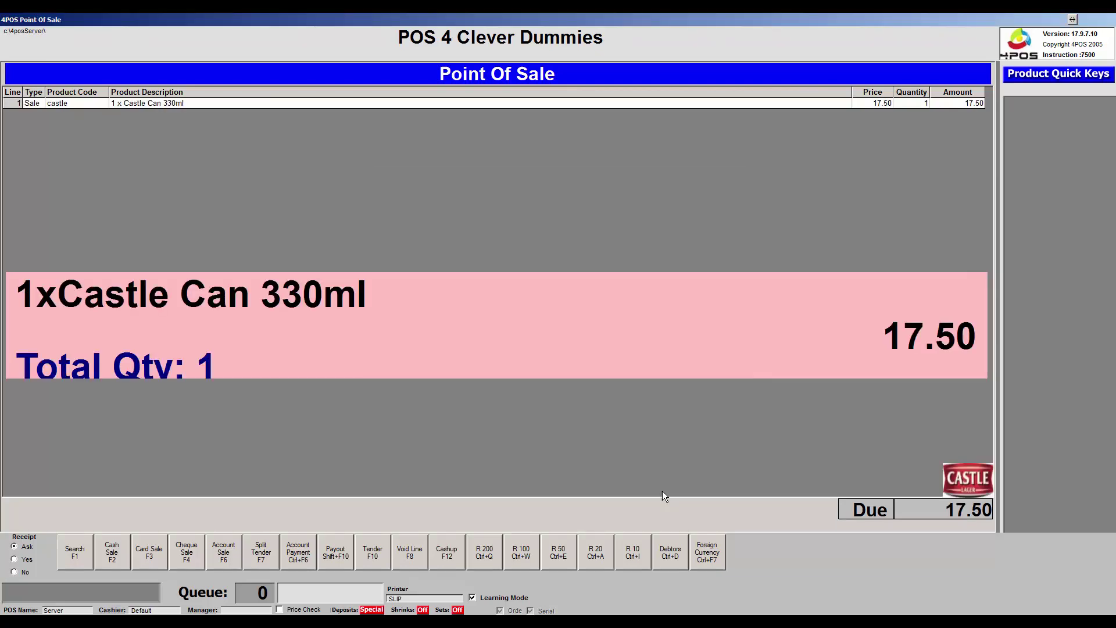
text(5)
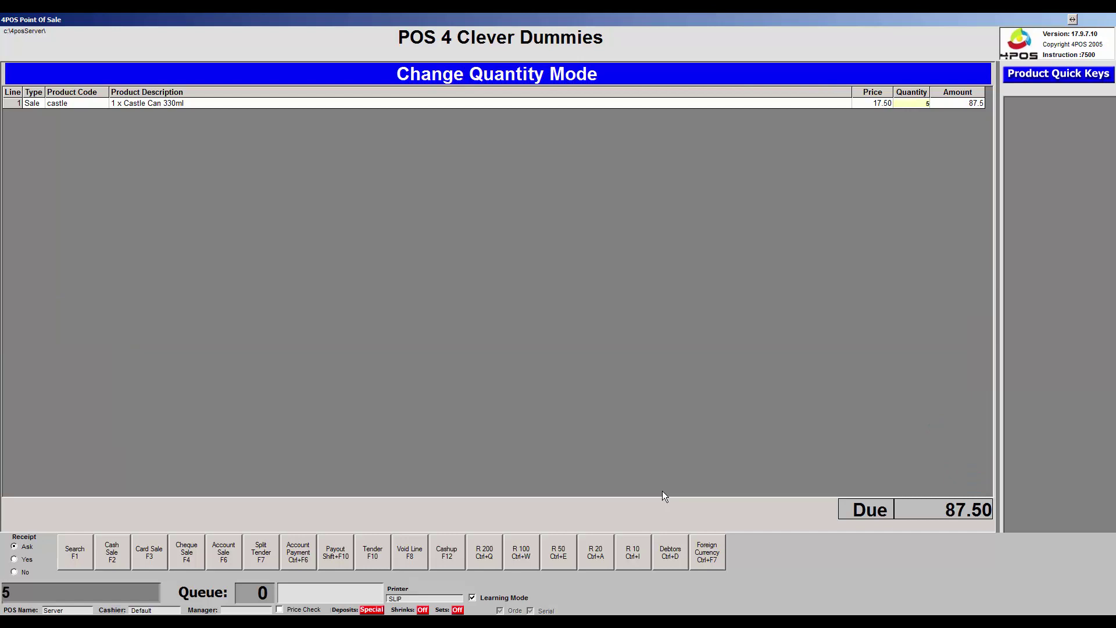
key(Return)
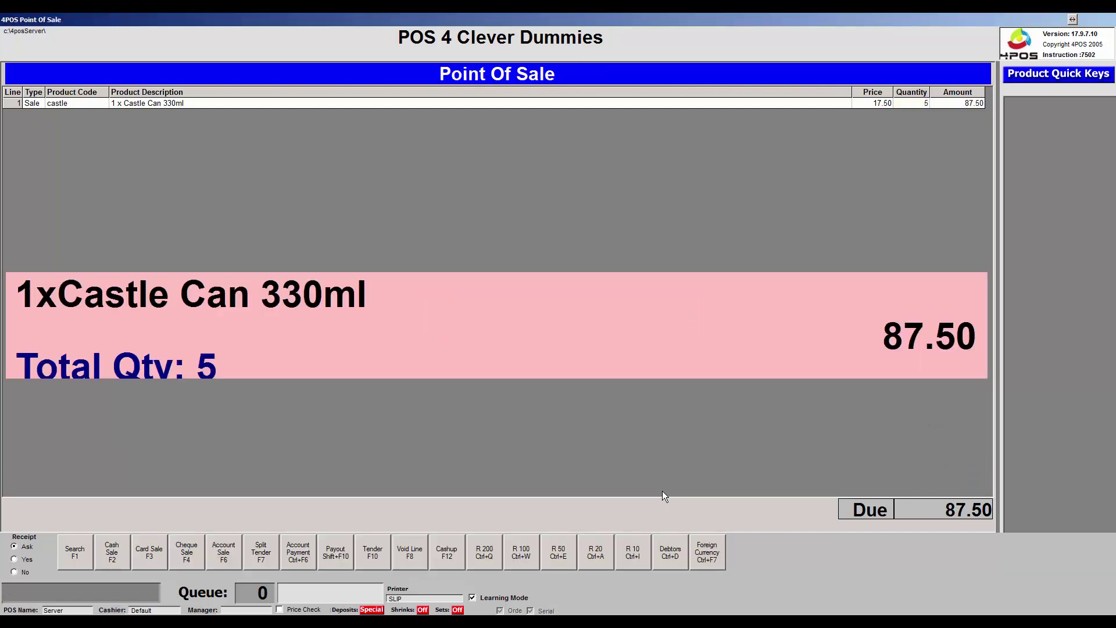
Step: Tender the 87.40 sale as cash, skipping the order and serial number prompts
key(F2)
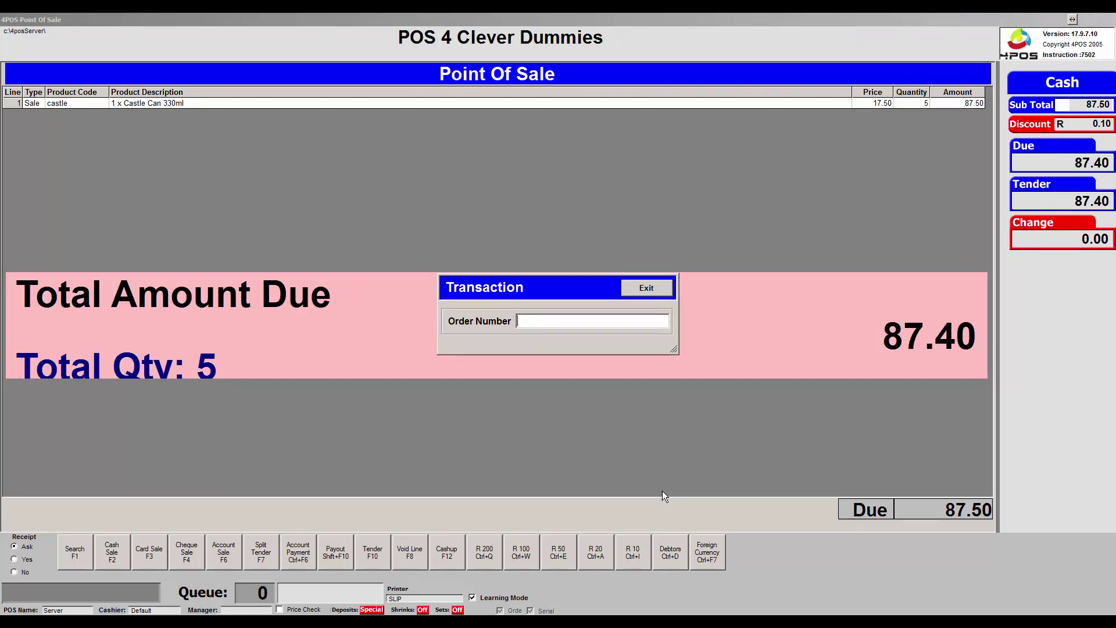
key(Return)
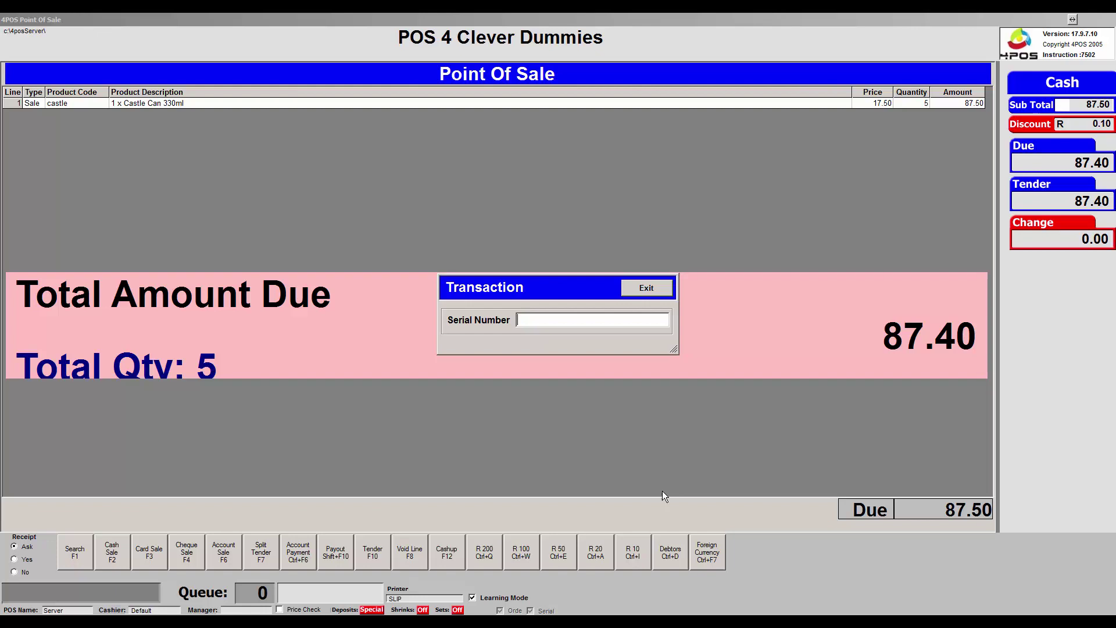
key(Return)
key(Return)
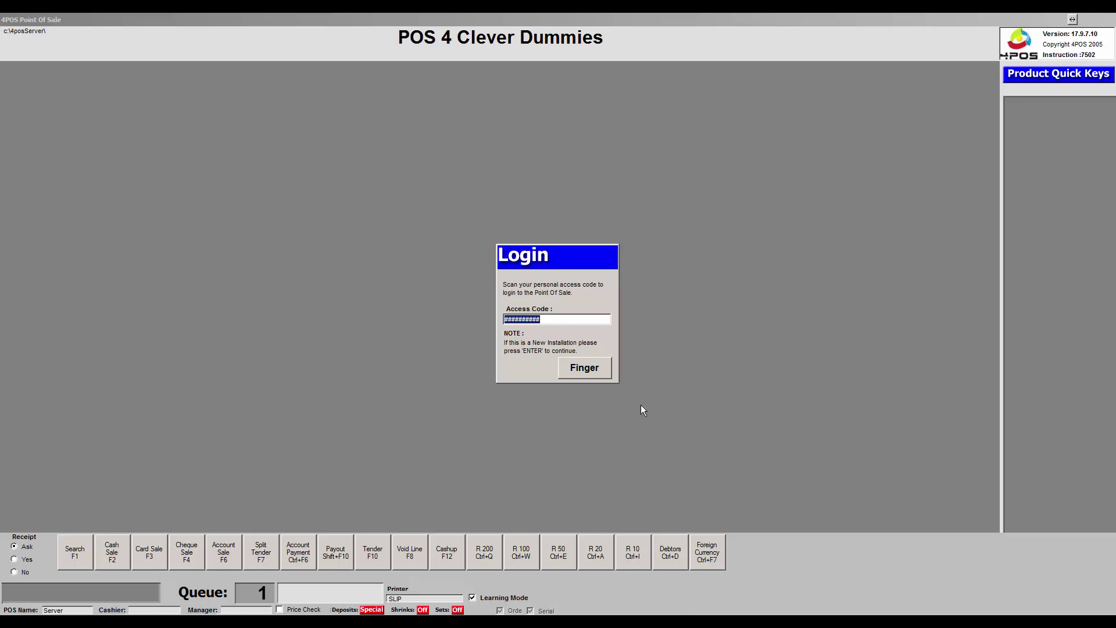
Step: Switch from the till back to the 4POS Back Office window via the taskbar
mouse_move(657, 619)
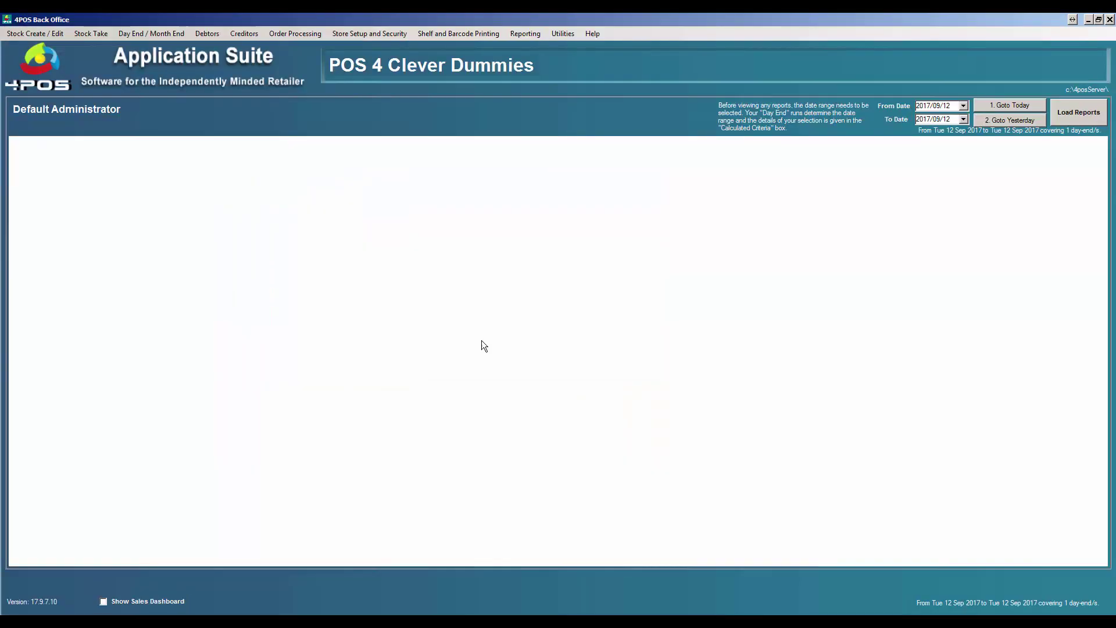
click(35, 33)
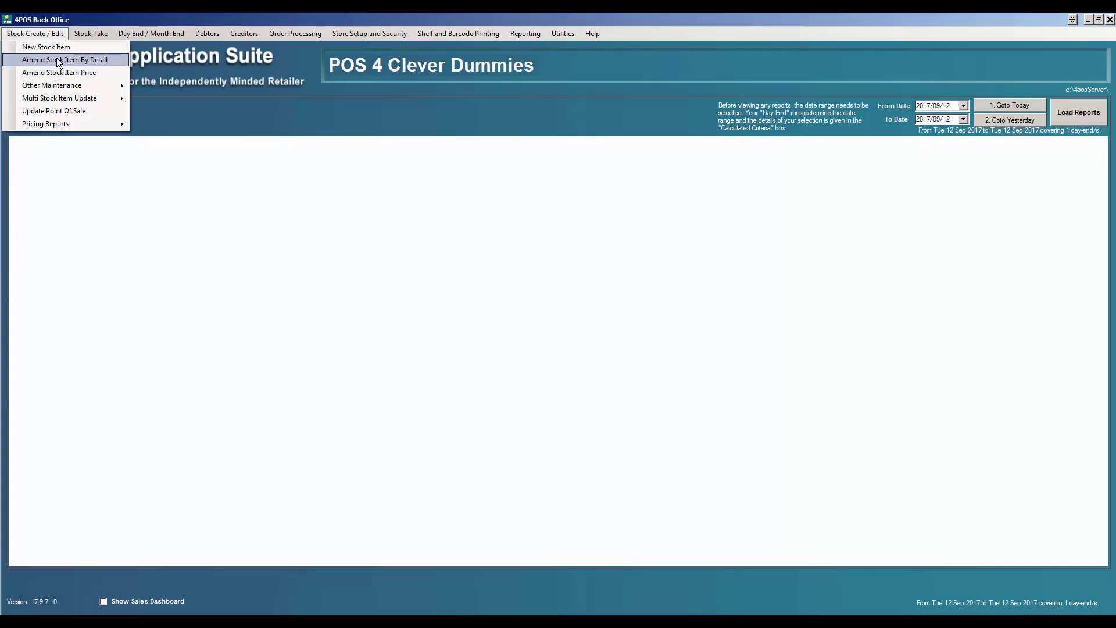
click(104, 60)
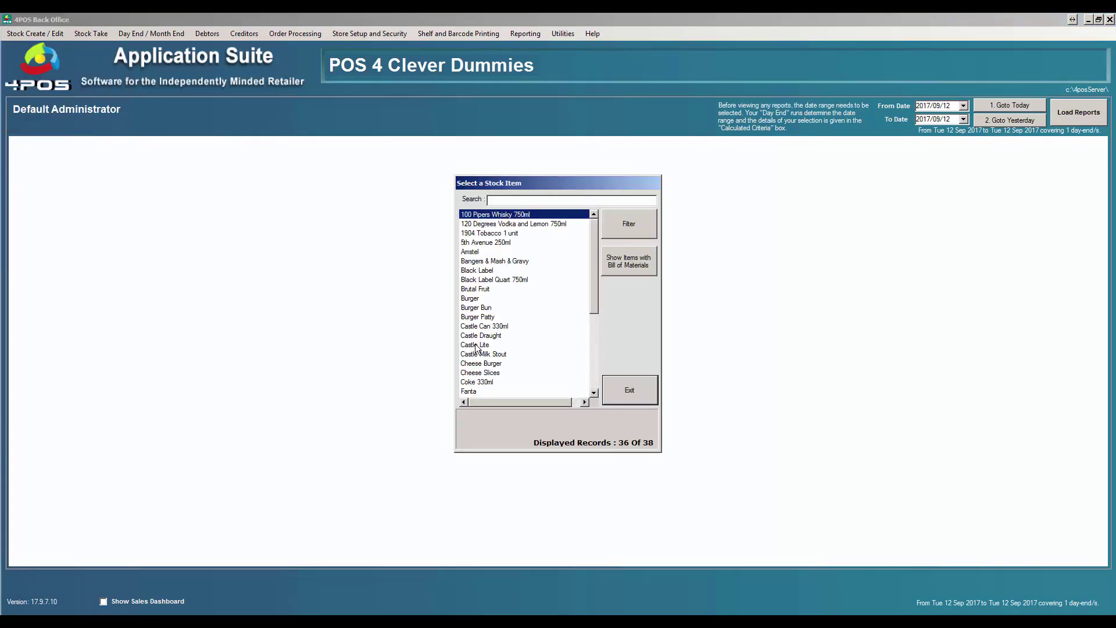
click(485, 327)
double_click(486, 327)
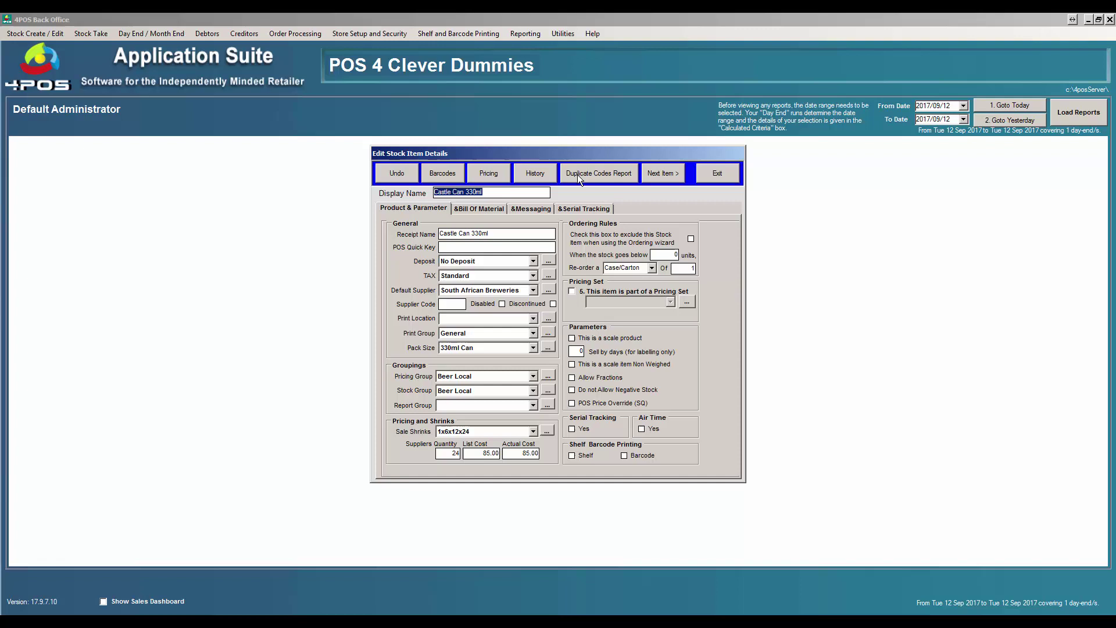
click(528, 169)
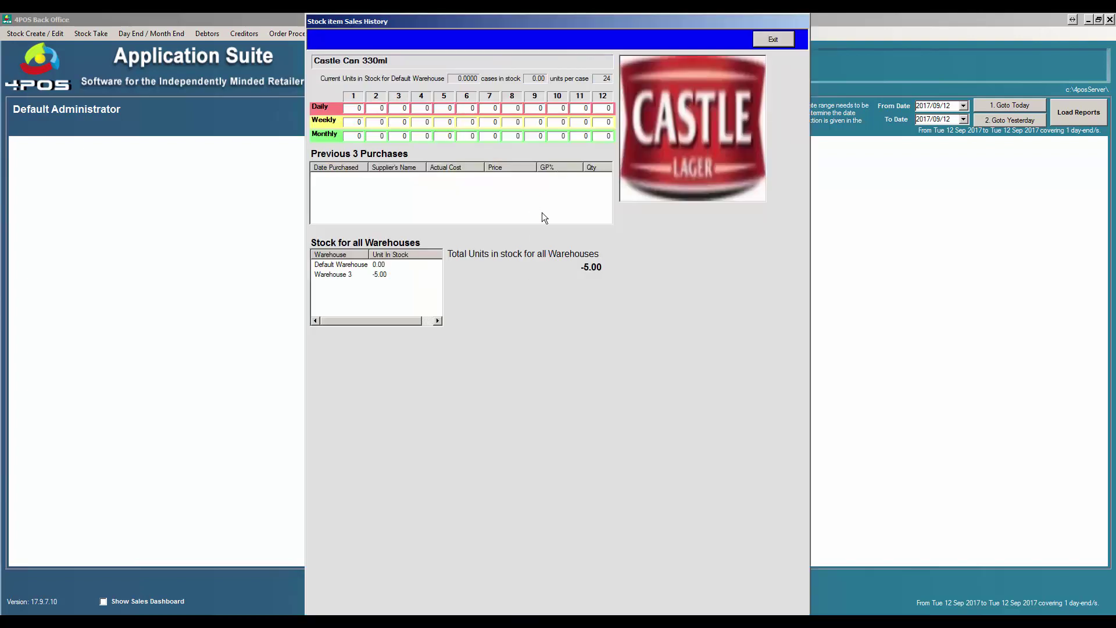
click(349, 276)
click(405, 298)
click(782, 37)
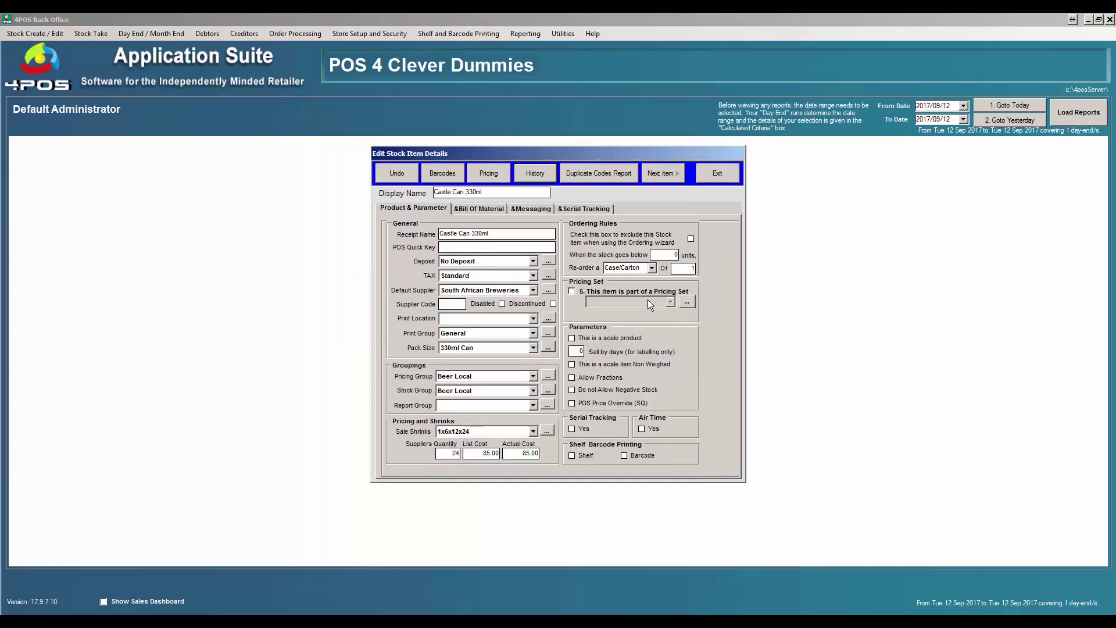
click(717, 173)
click(631, 396)
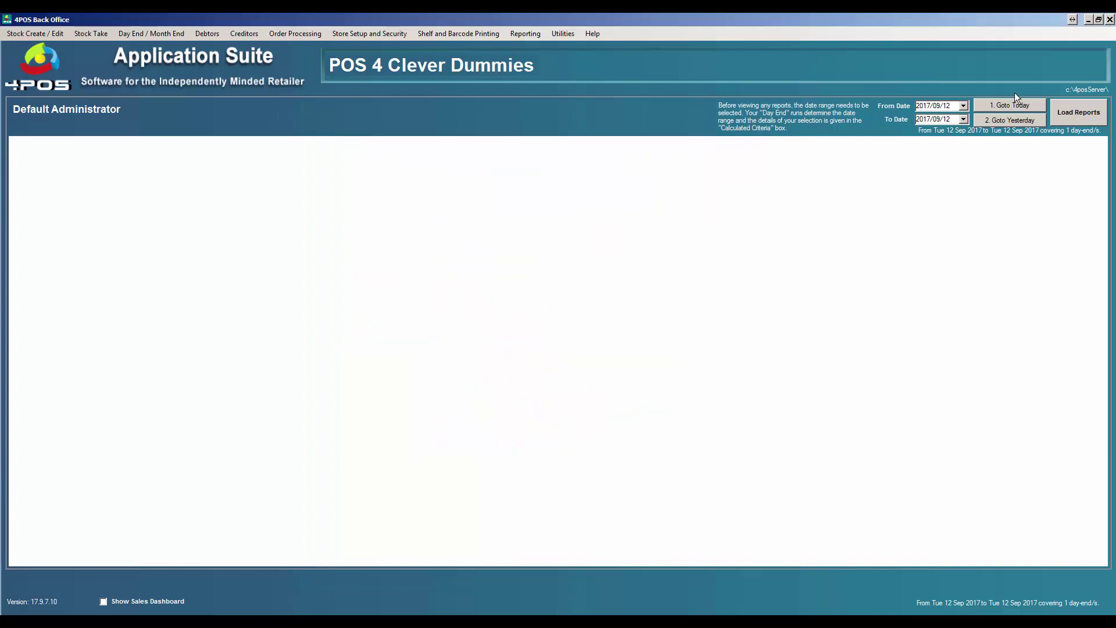
Step: Run today's Stock Movement Details report for Castle Can 330ml in Warehouse 3
click(1010, 107)
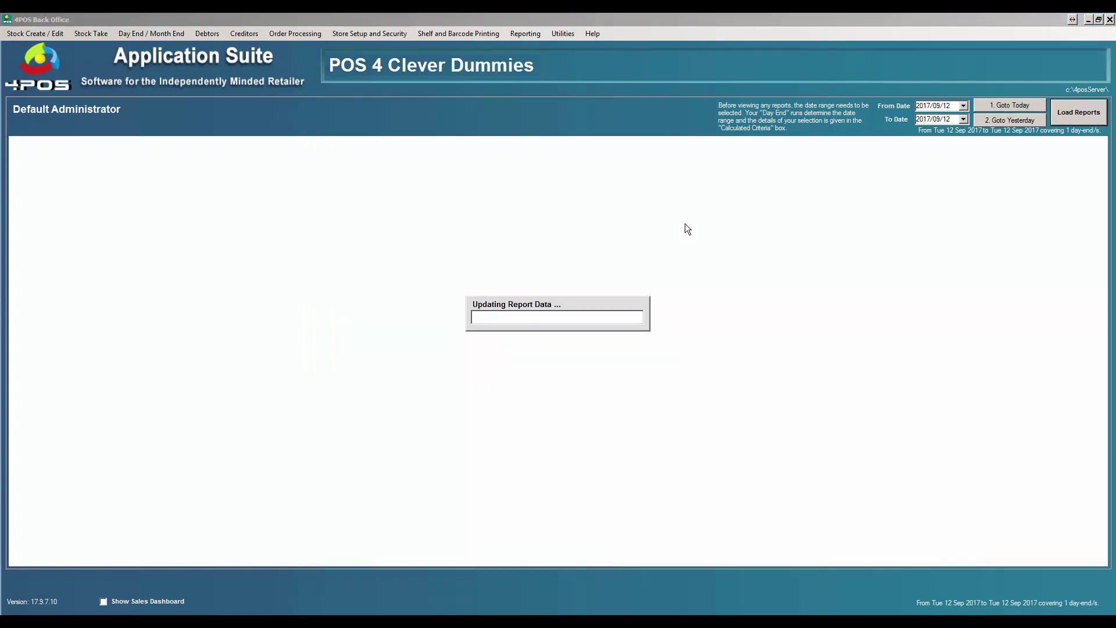
click(540, 36)
mouse_move(551, 73)
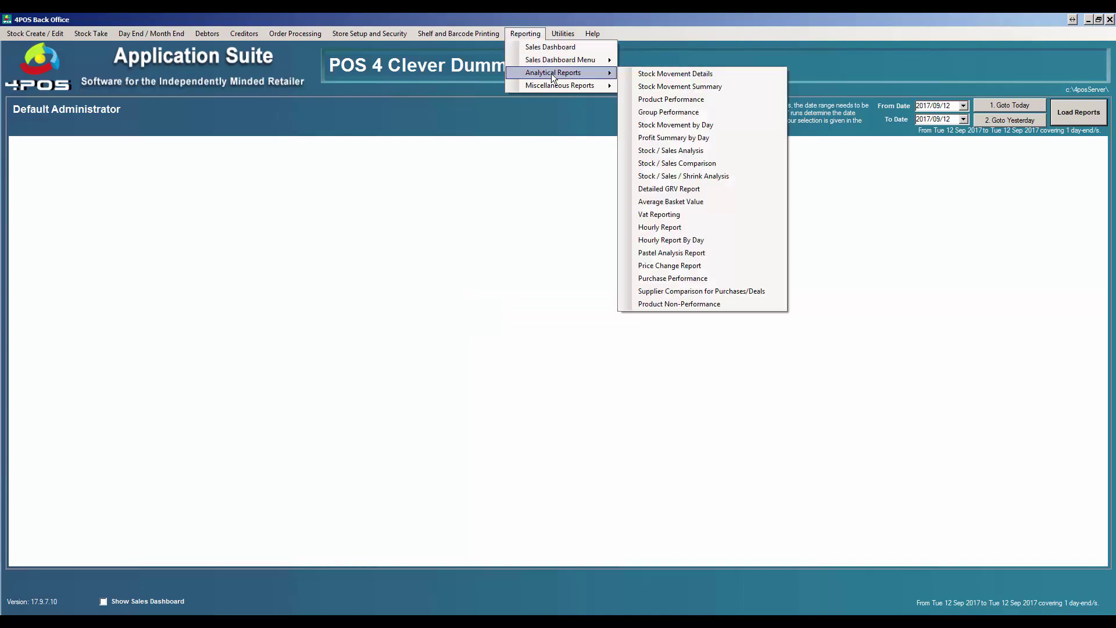
click(684, 75)
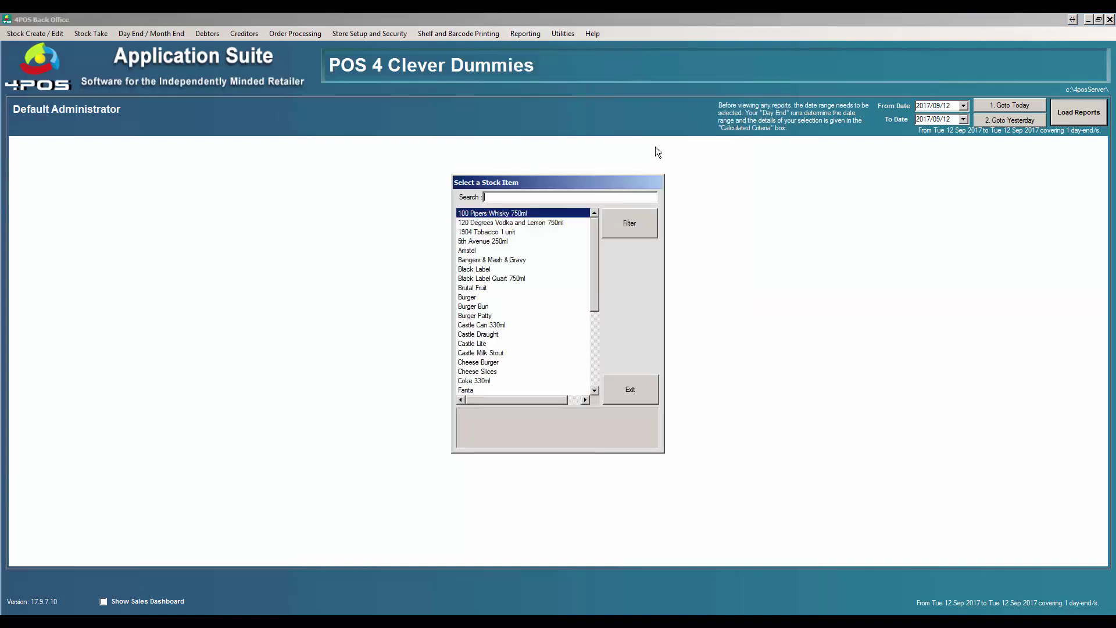
double_click(487, 326)
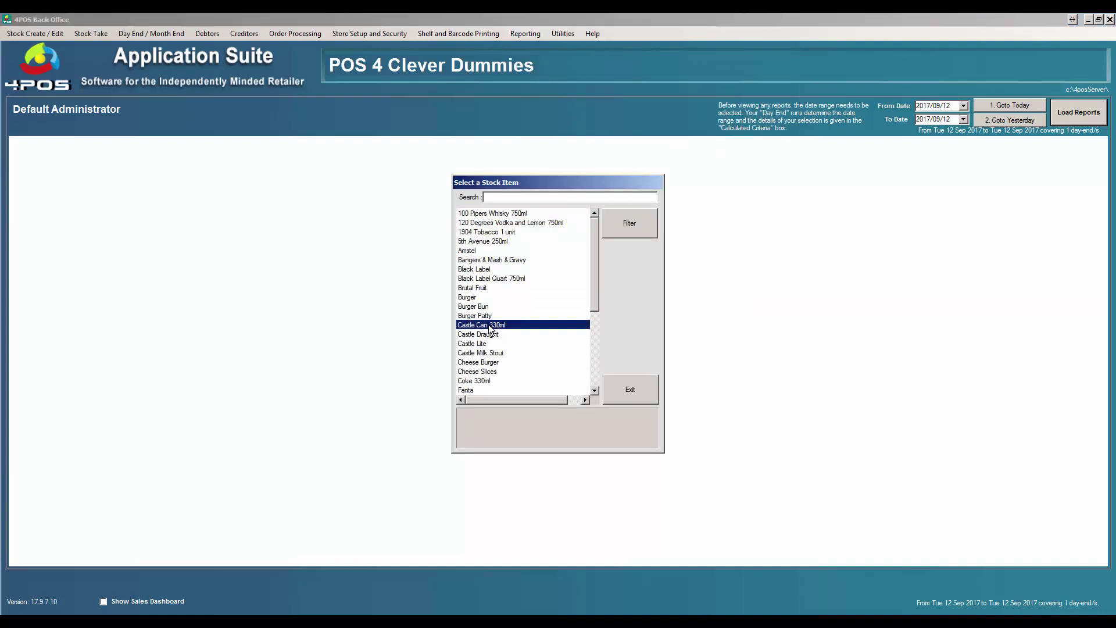
click(601, 317)
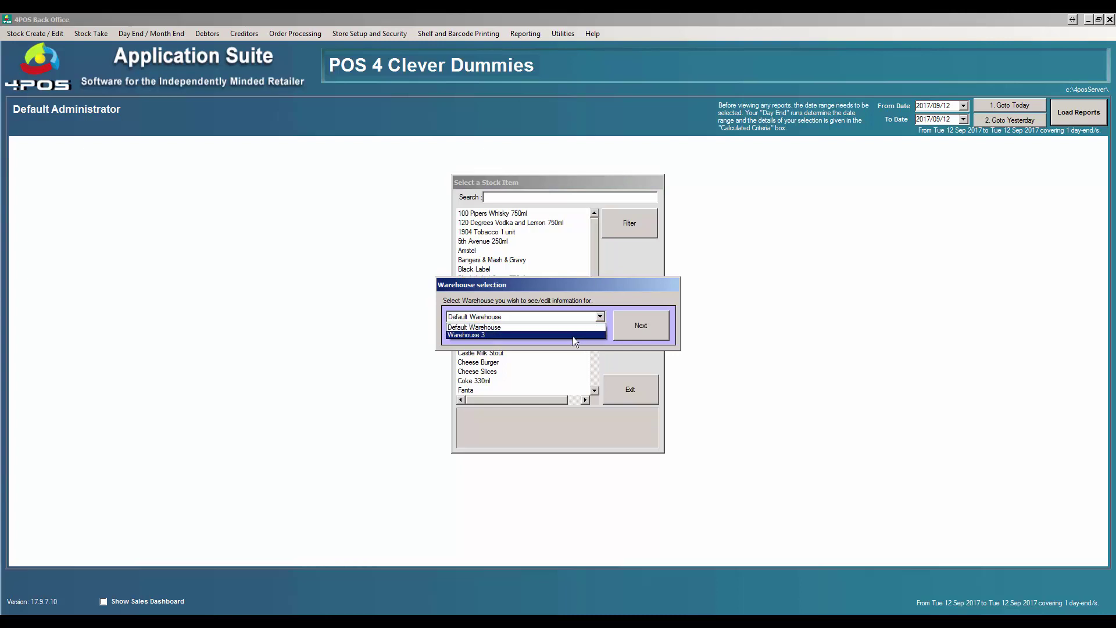
click(573, 335)
click(641, 321)
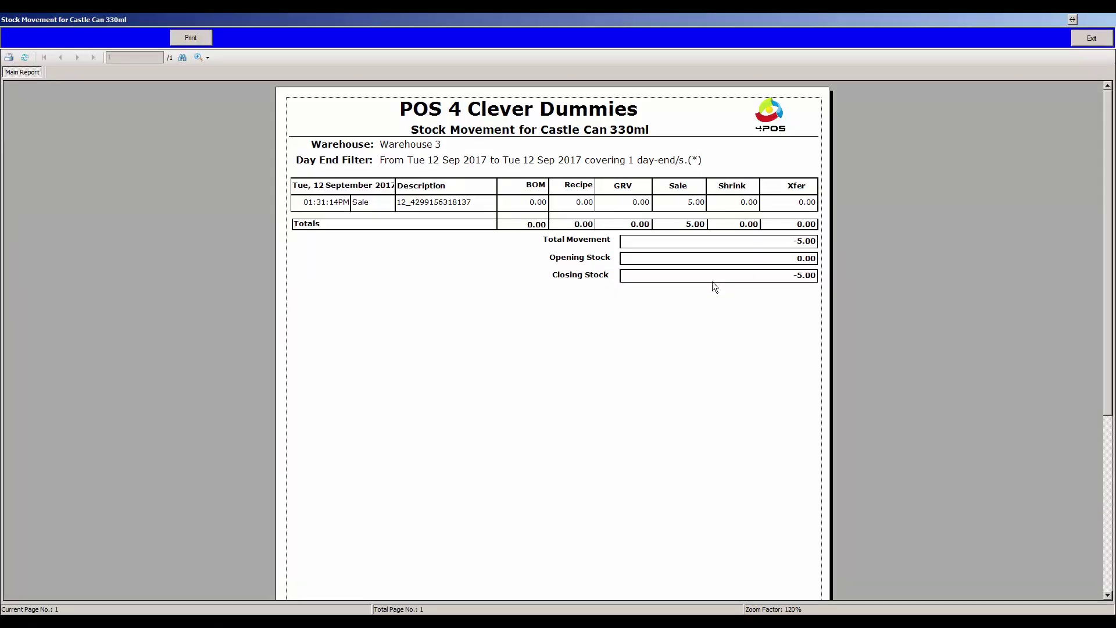
Step: Review the opening stock and the -5.00 closing stock, then close the report
click(801, 258)
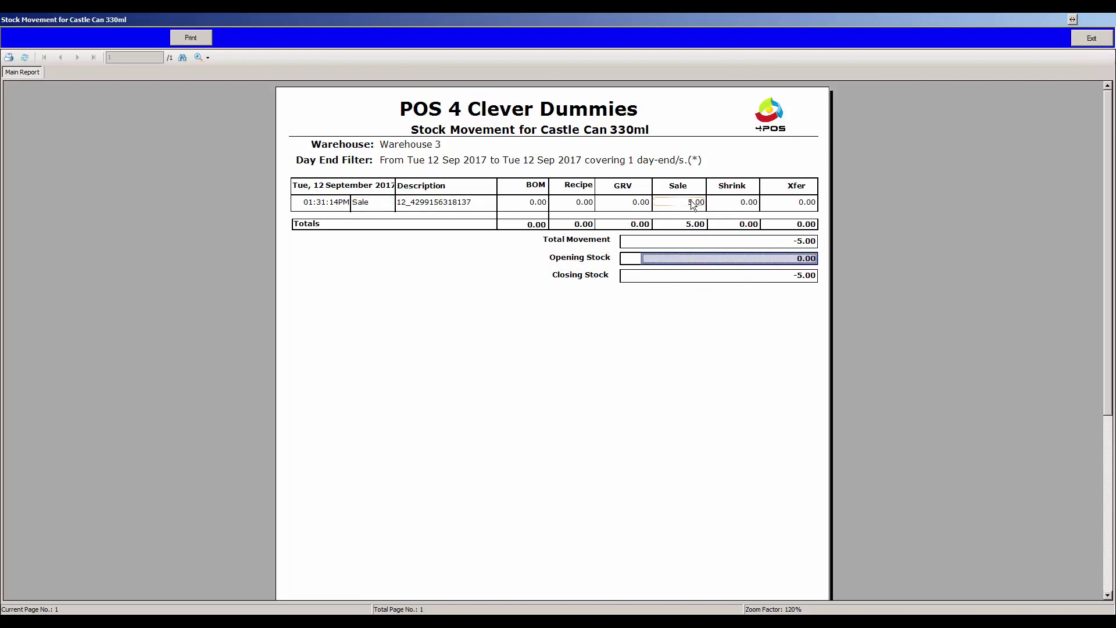
click(809, 275)
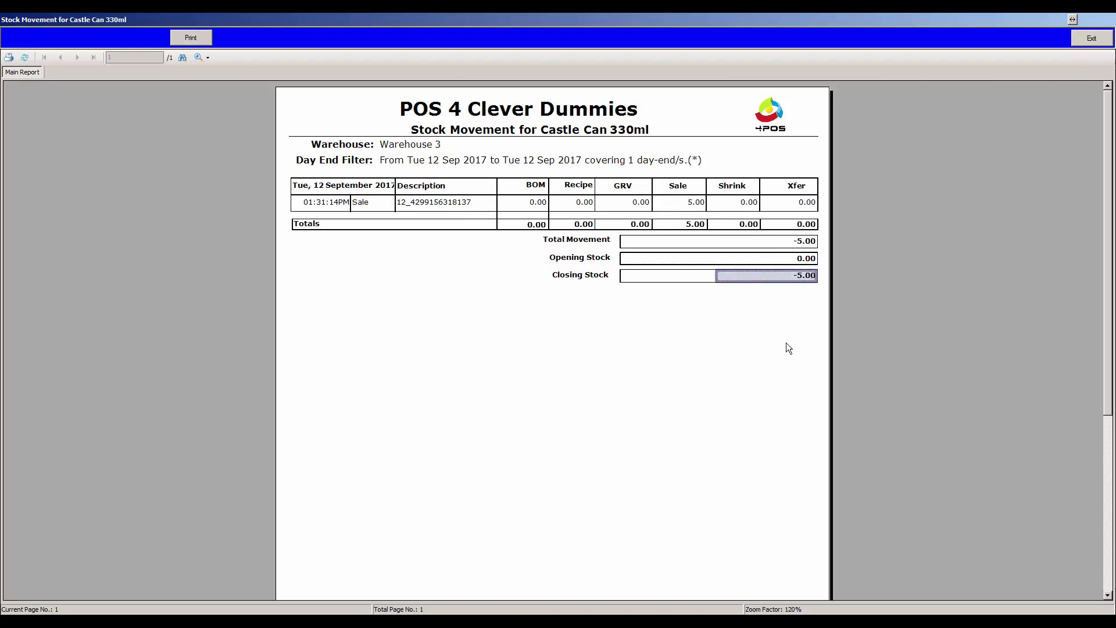
click(1093, 38)
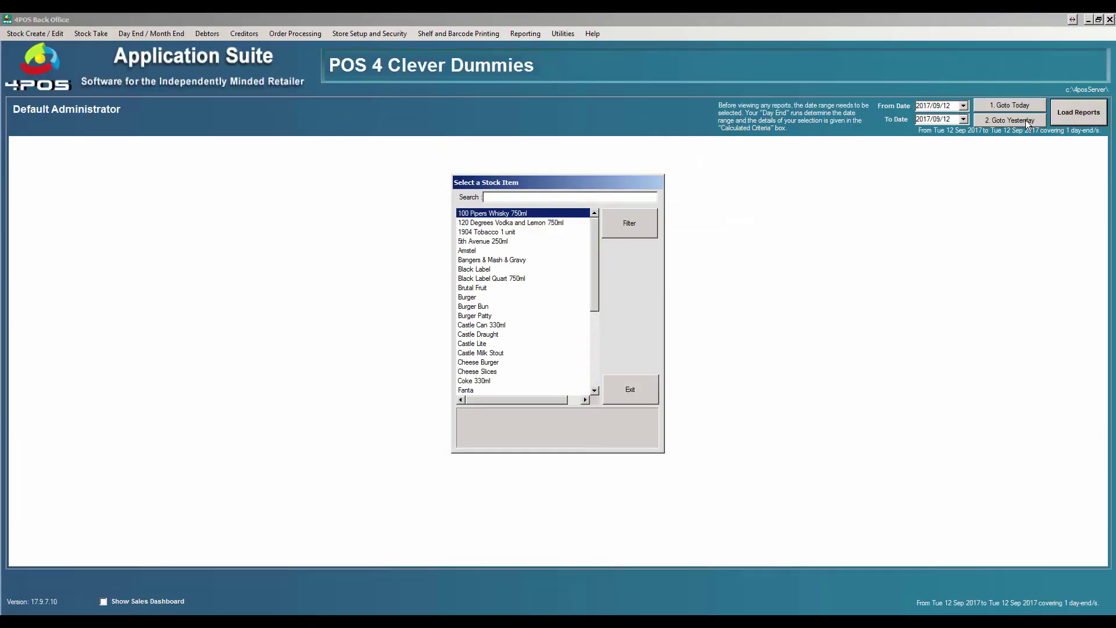
Step: Review Beer Local's Warehouse 3 stock take adjustments, showing Castle Can 330ml at -5.0000
click(631, 390)
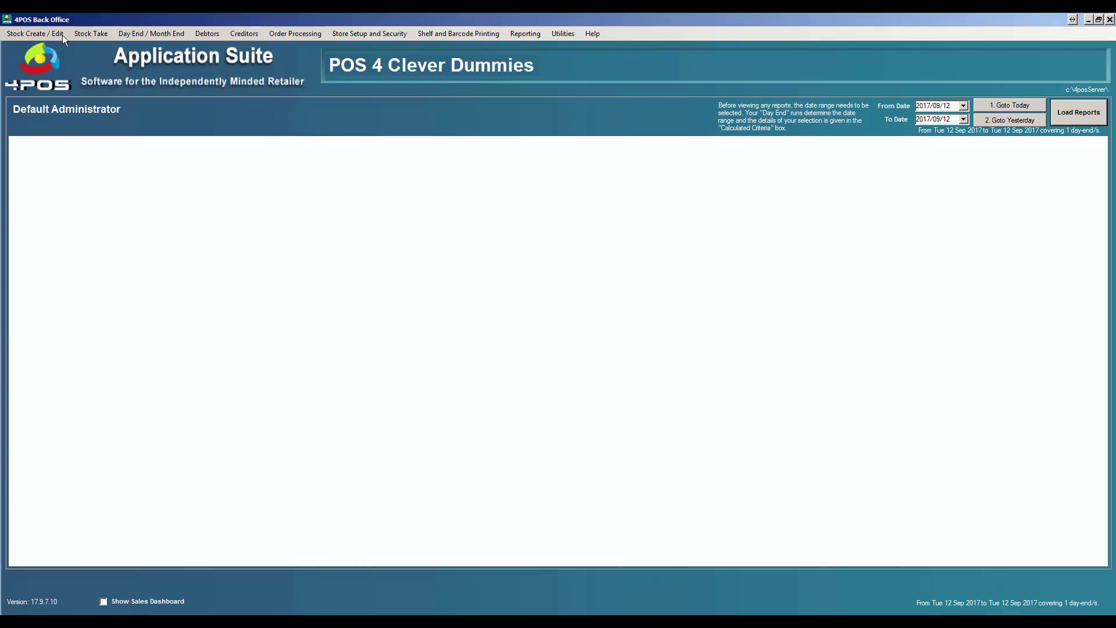
click(87, 33)
click(147, 87)
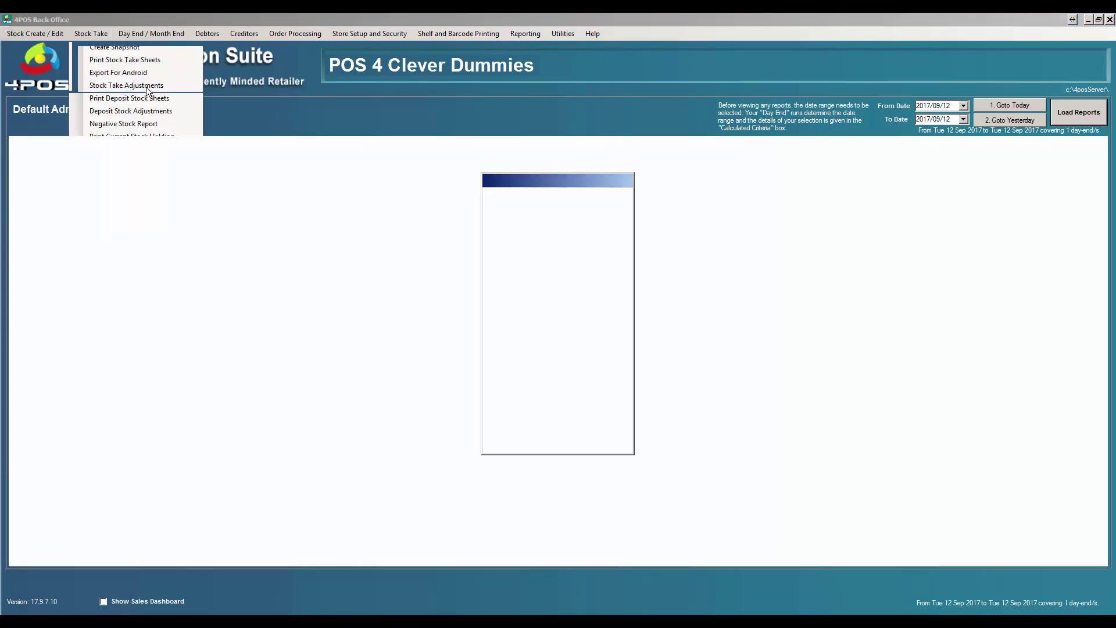
click(507, 243)
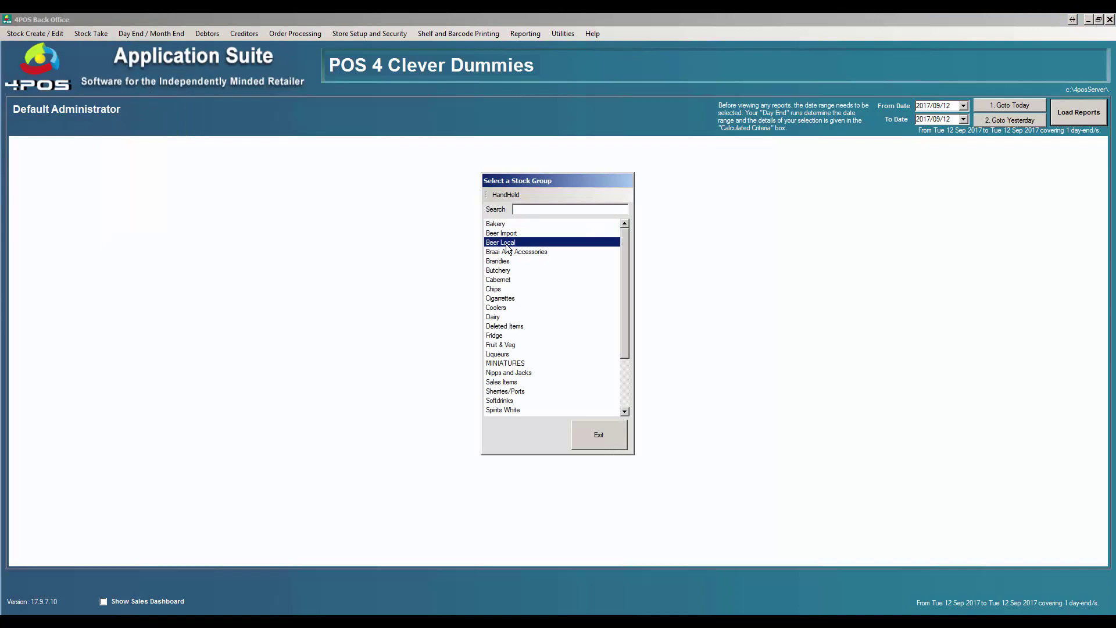
click(601, 317)
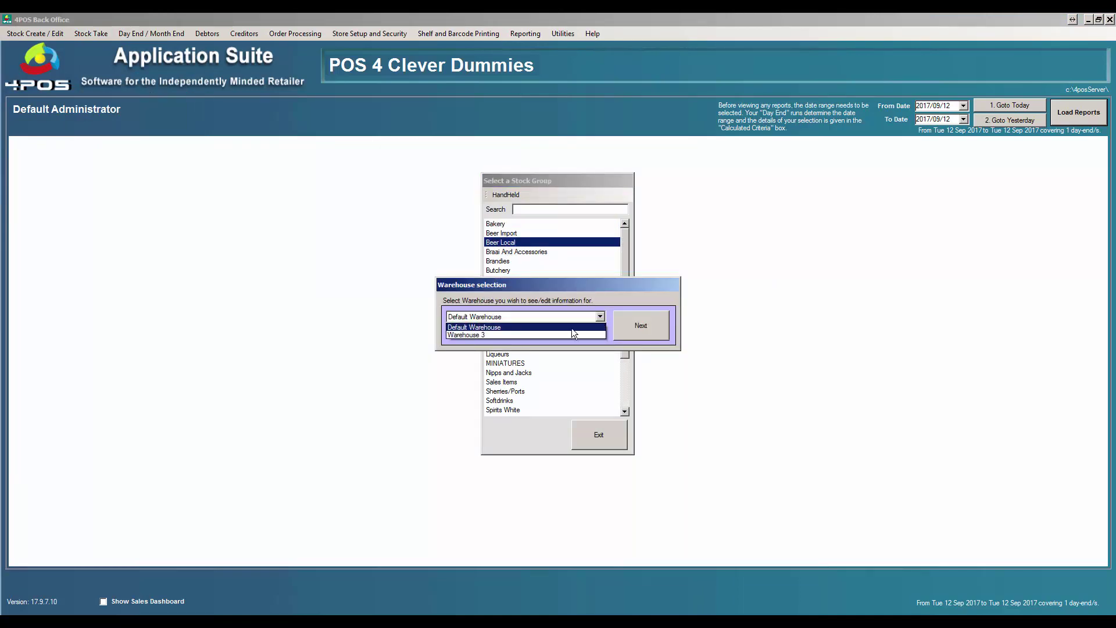
click(548, 337)
click(630, 326)
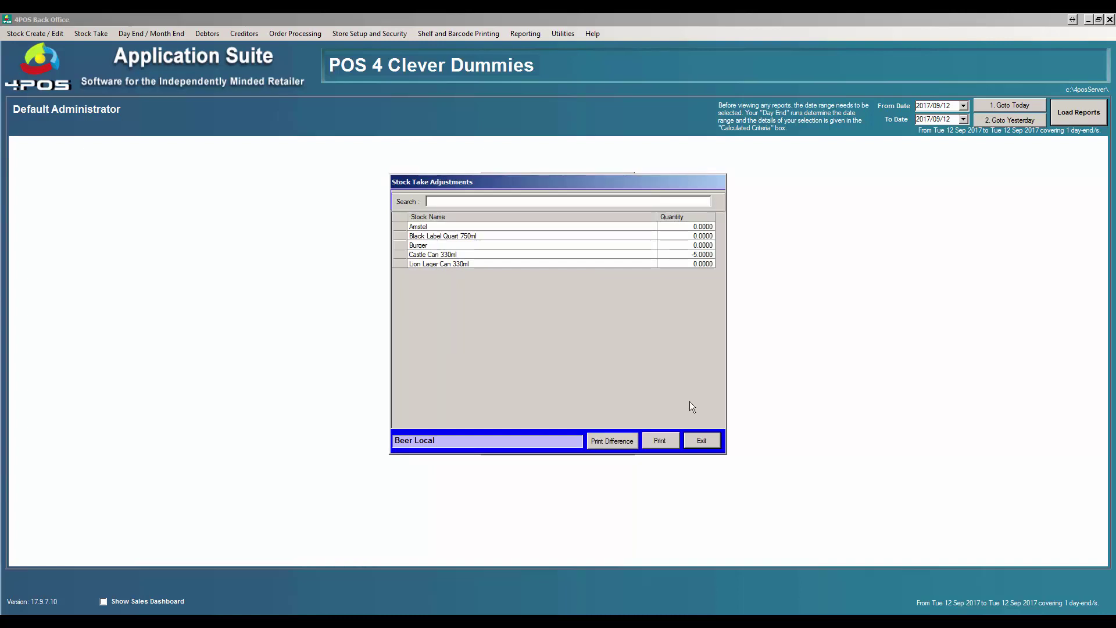
click(702, 440)
click(615, 437)
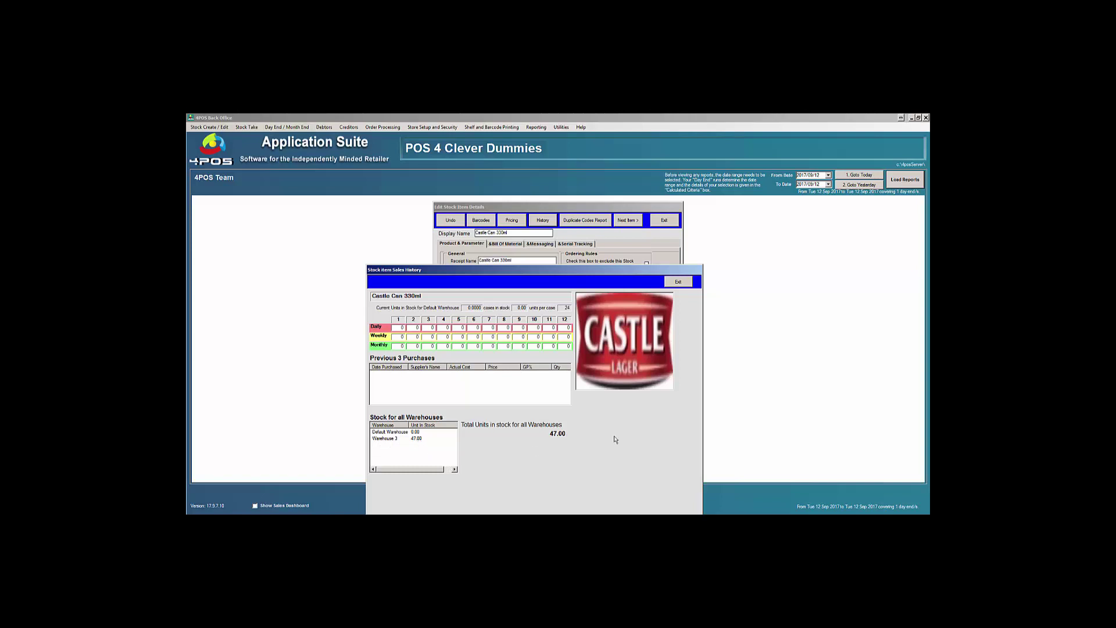
Step: Close Castle Can 330ml's sales history, its edit form and the stock item list
click(680, 282)
click(664, 220)
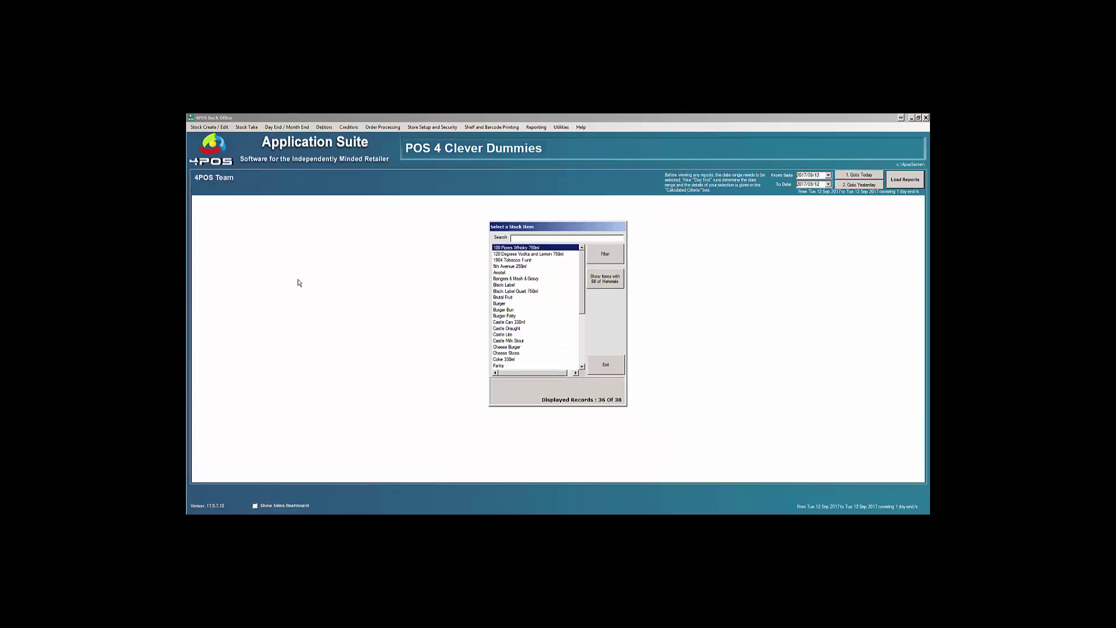
click(616, 369)
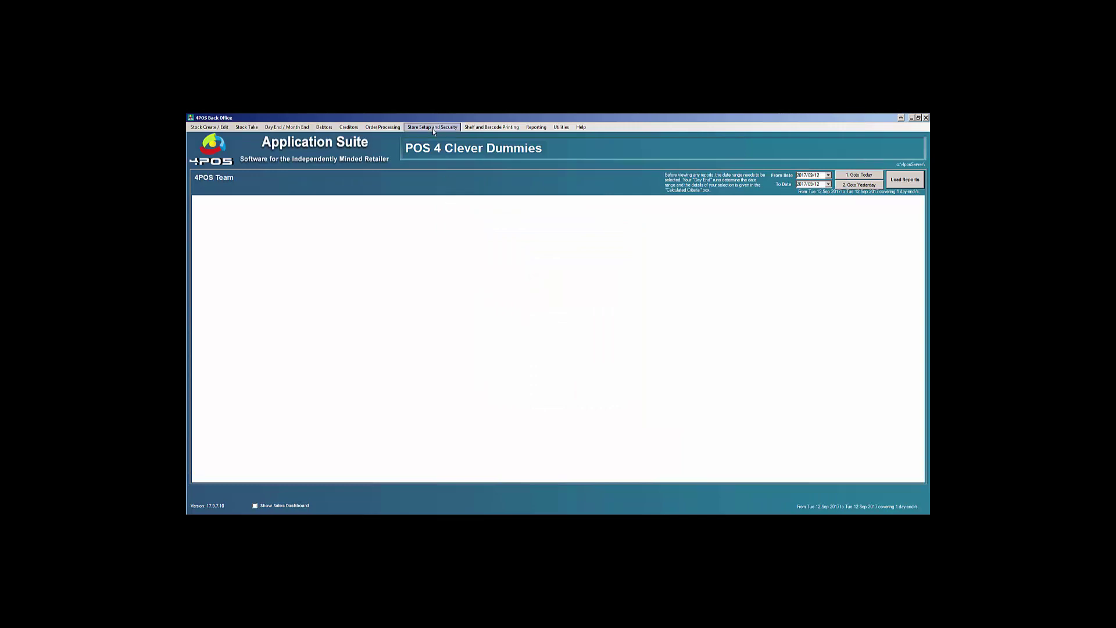
Step: Start a warehouse-to-warehouse stock transfer from Warehouse 3 to Default Warehouse
click(383, 127)
mouse_move(405, 181)
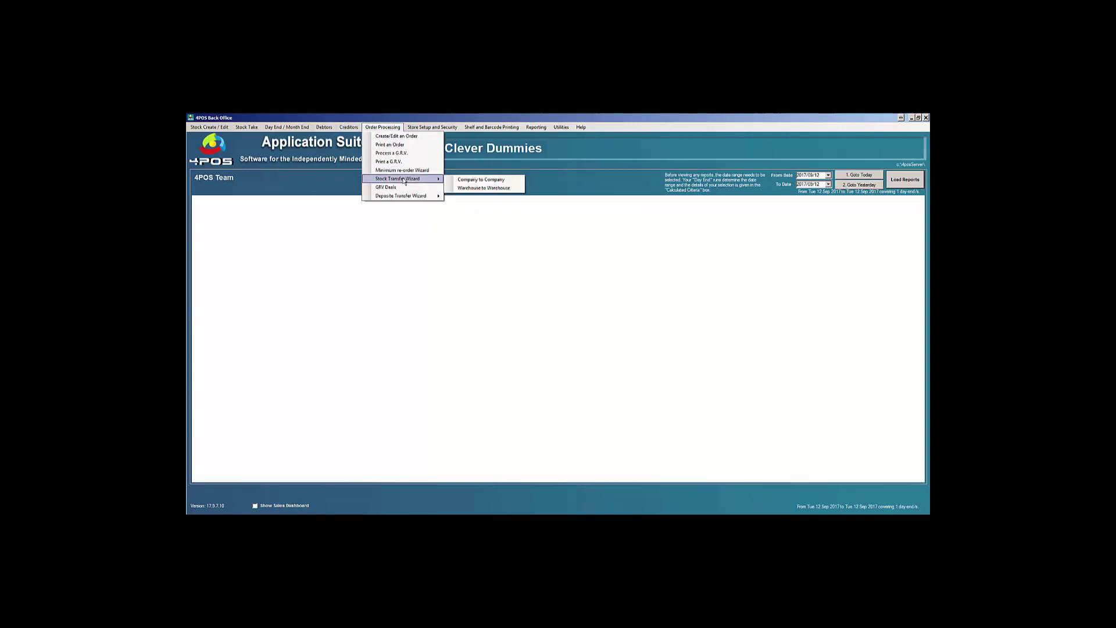
click(480, 188)
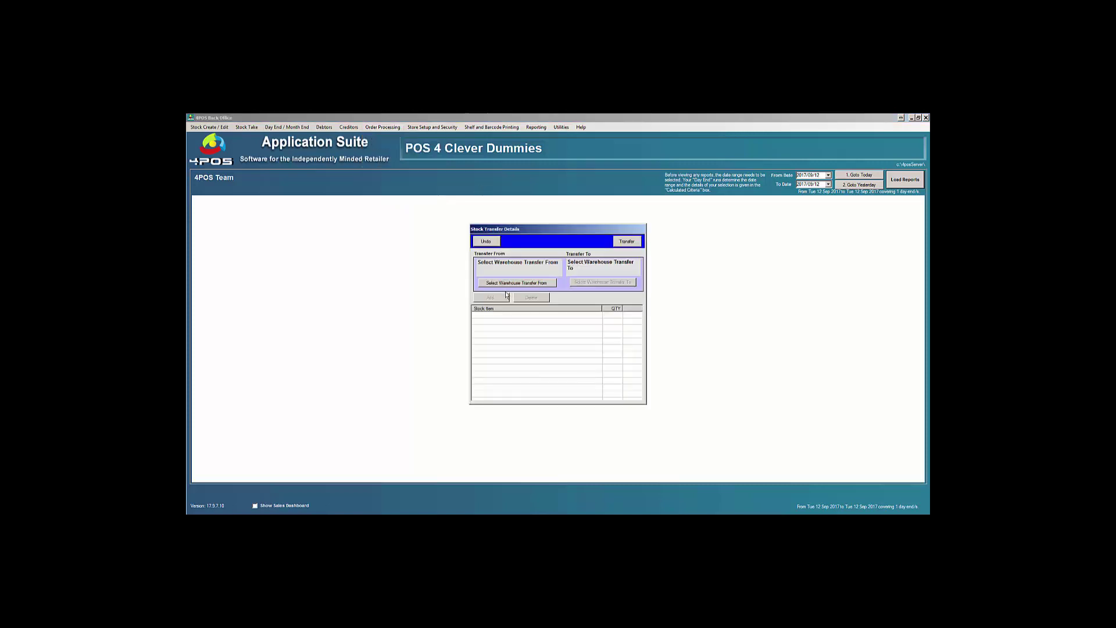
click(520, 284)
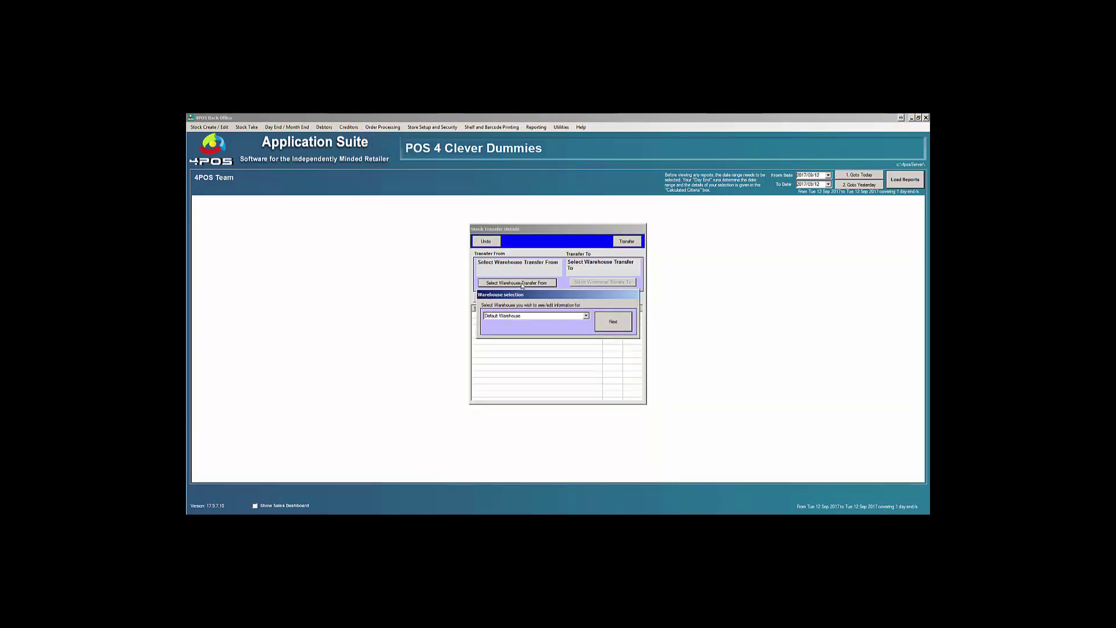
click(586, 317)
click(557, 328)
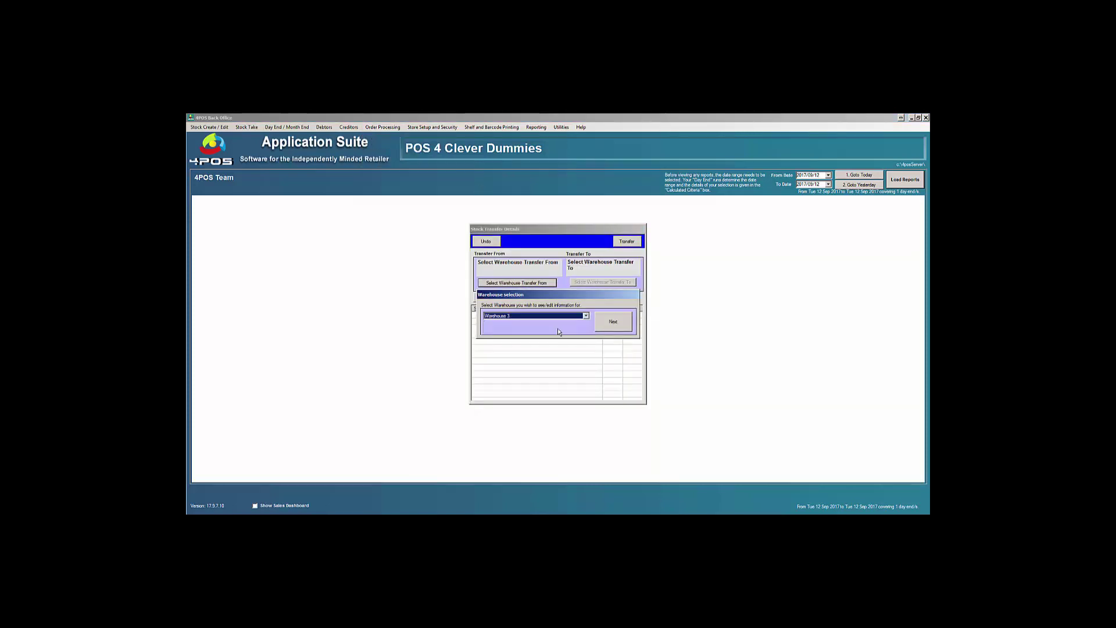
click(611, 325)
click(629, 282)
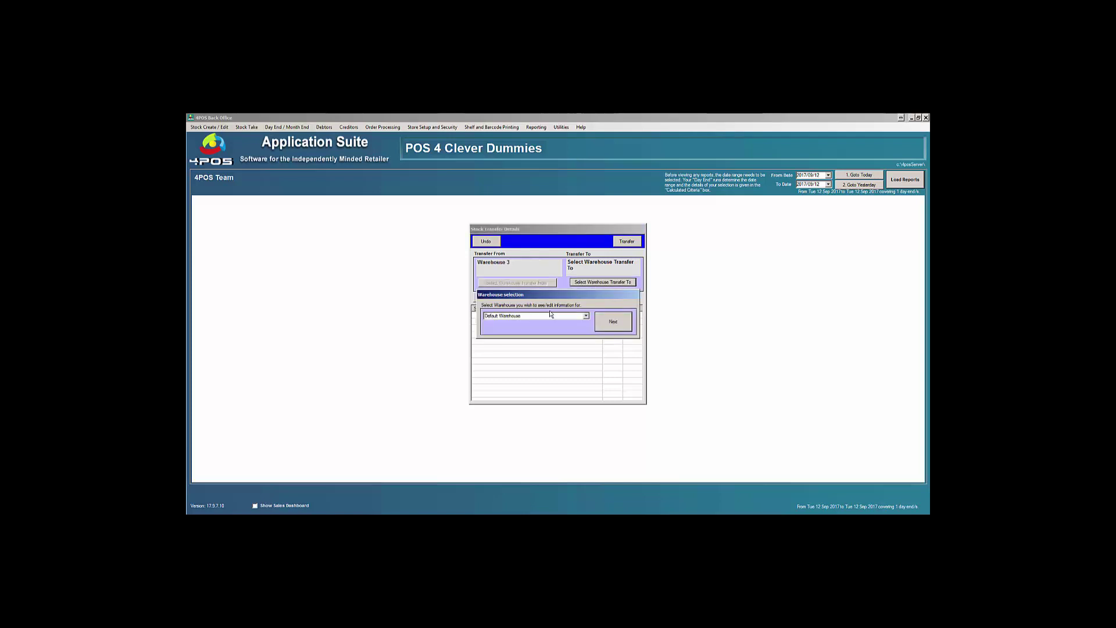
click(614, 323)
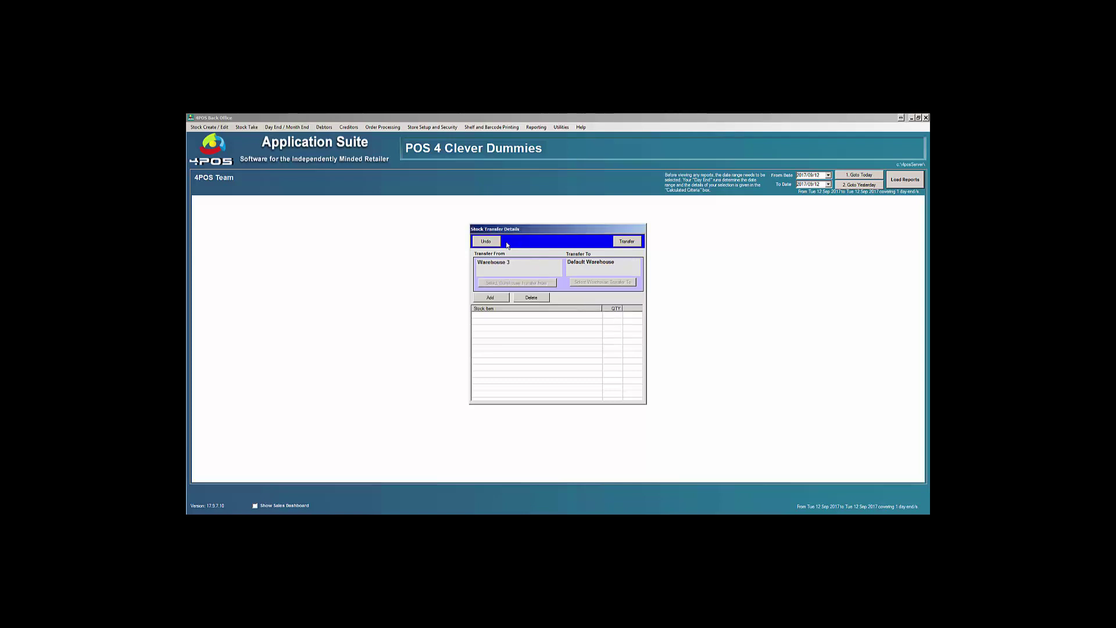
Step: Add 24 Castle Can 330ml to the transfer, execute it, and close the transfer report
click(492, 297)
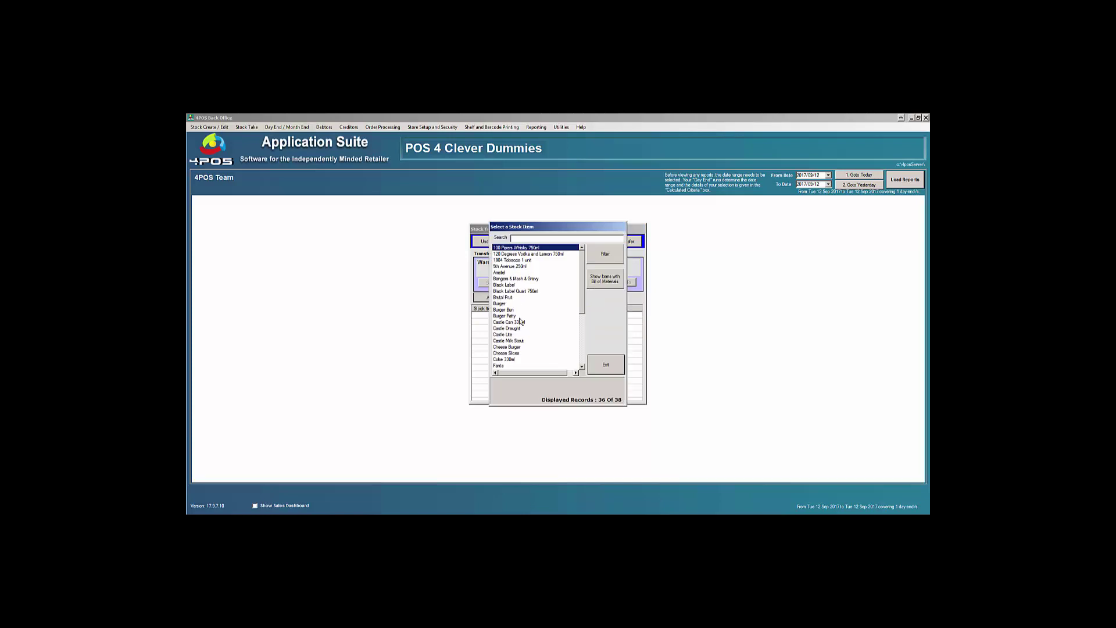
double_click(507, 322)
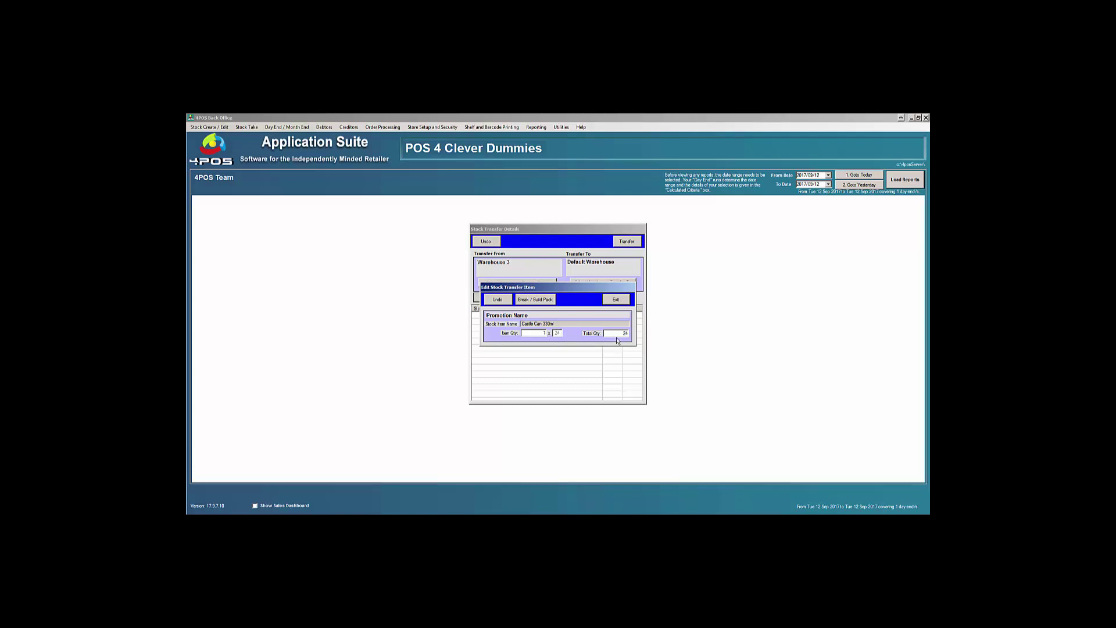
click(618, 300)
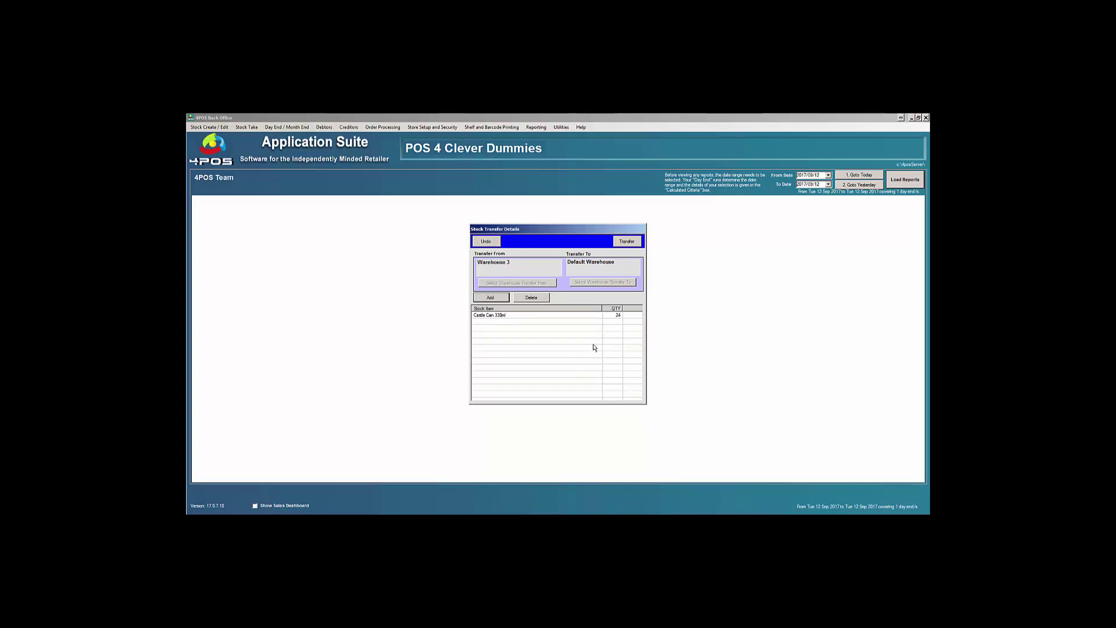
click(627, 241)
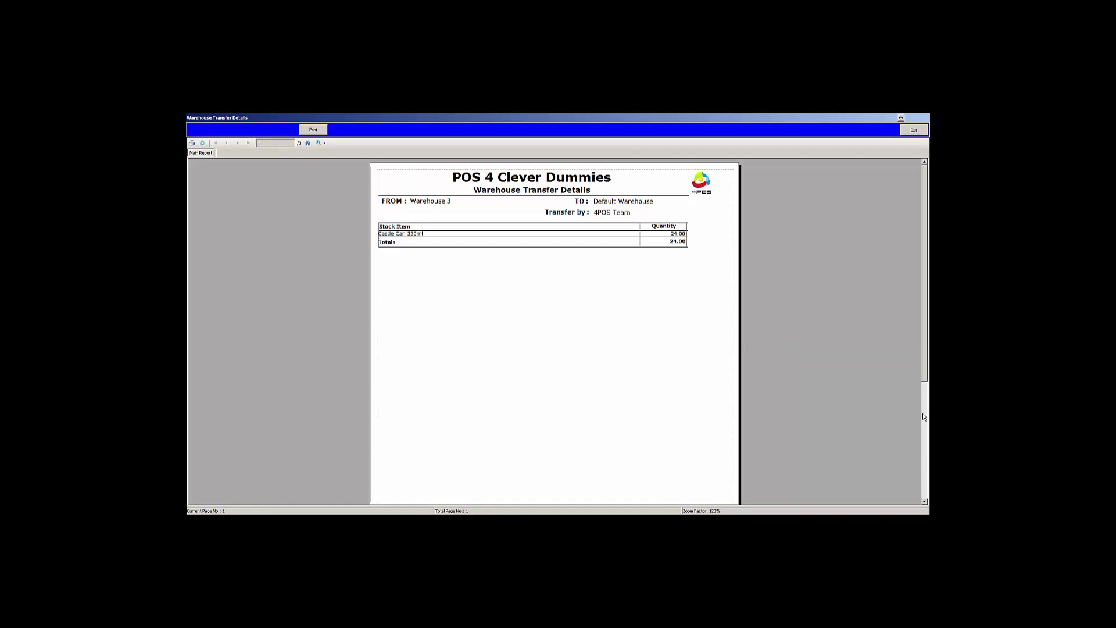
click(914, 130)
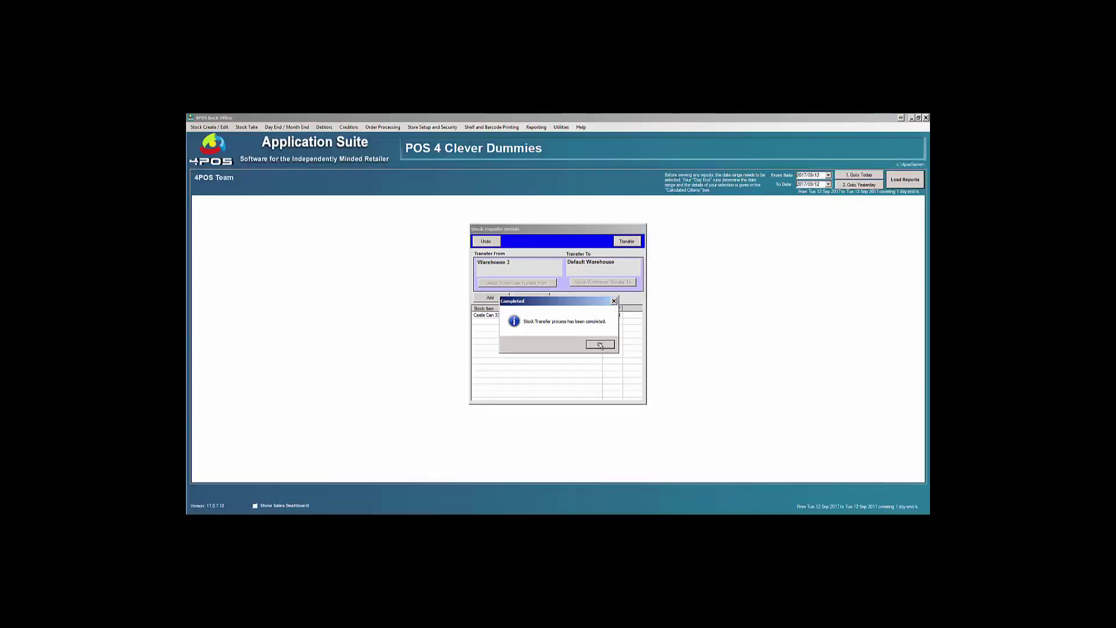
Step: Acknowledge the completed transfer and check Castle Can 330ml's history: 24.00 Default, 23.00 Warehouse 3
click(600, 345)
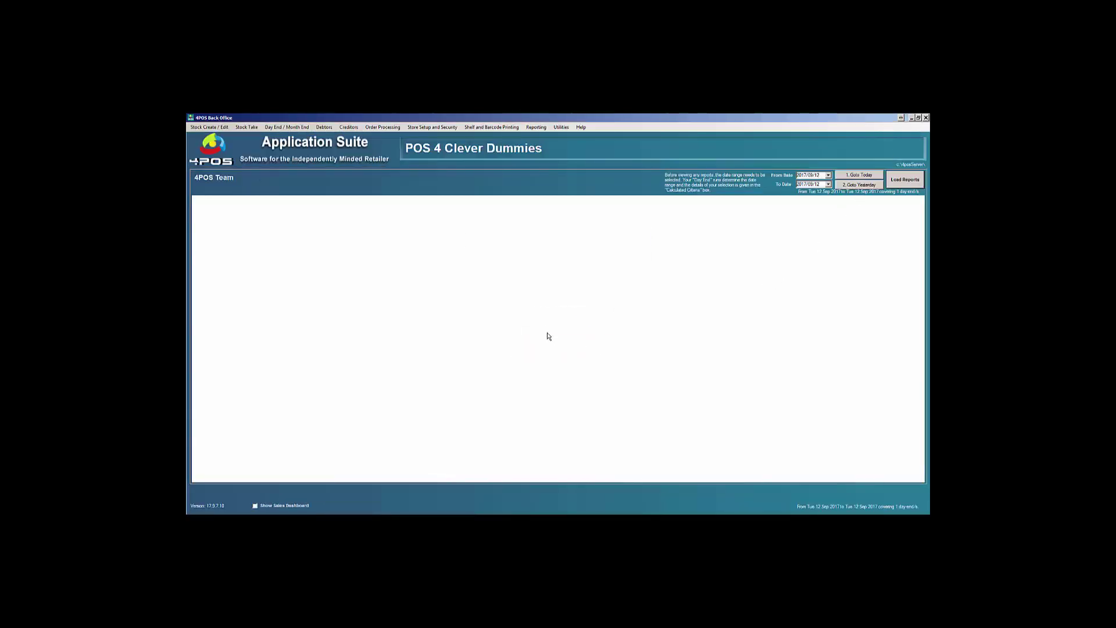
click(214, 128)
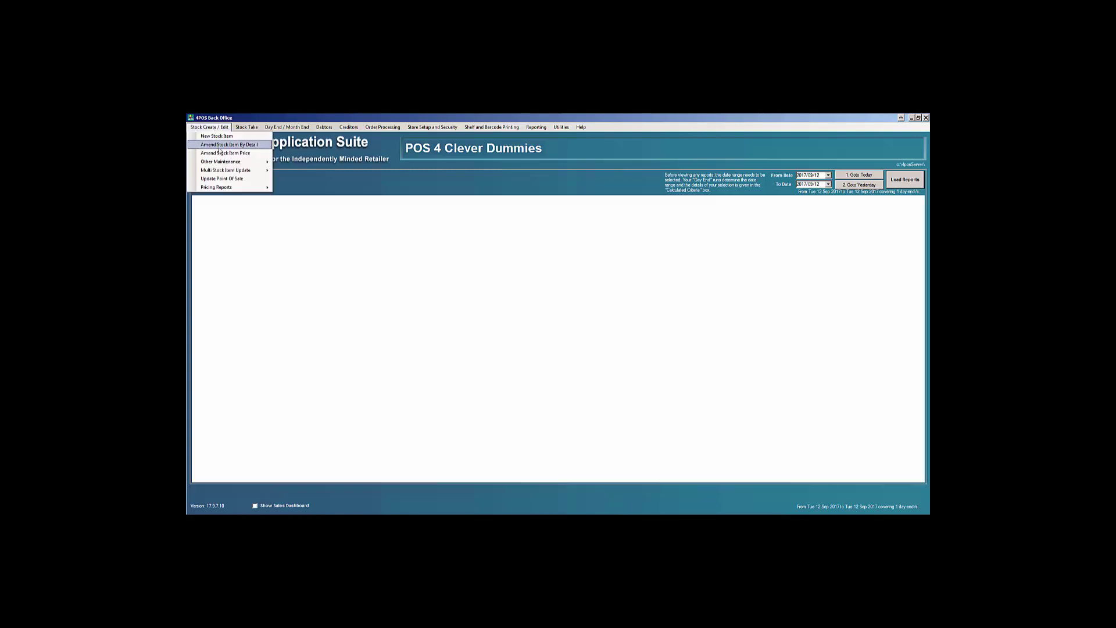
click(227, 152)
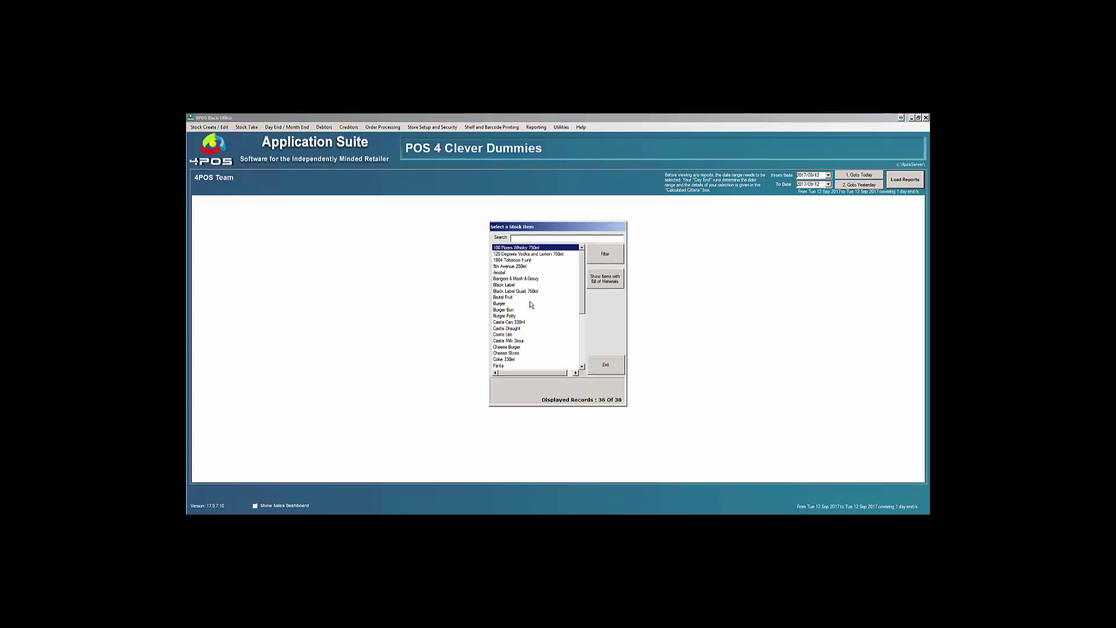
double_click(513, 323)
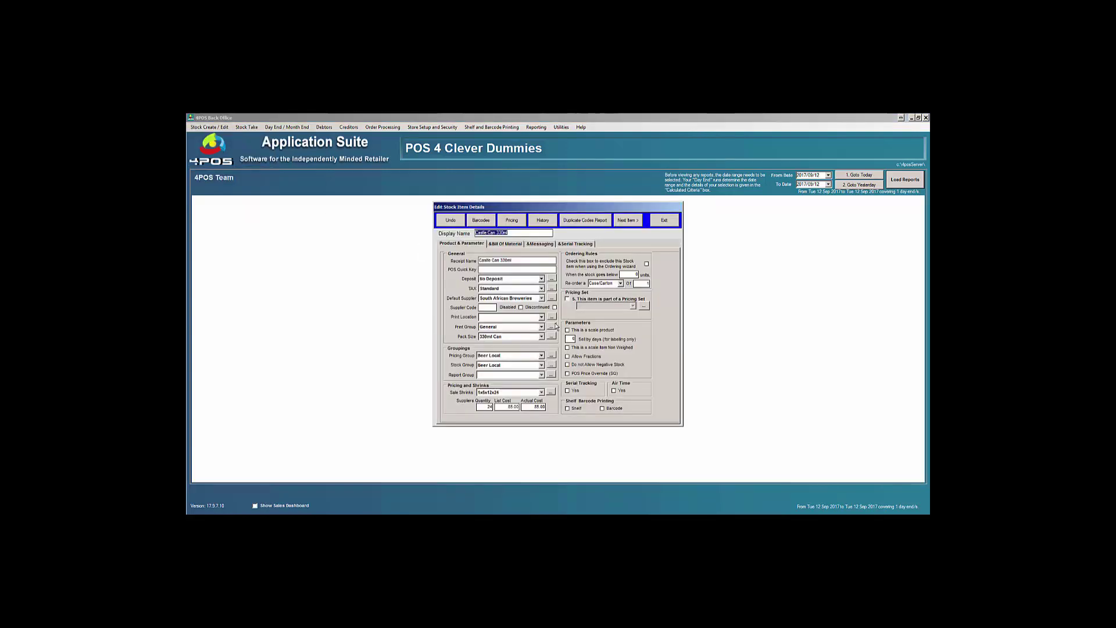
click(542, 223)
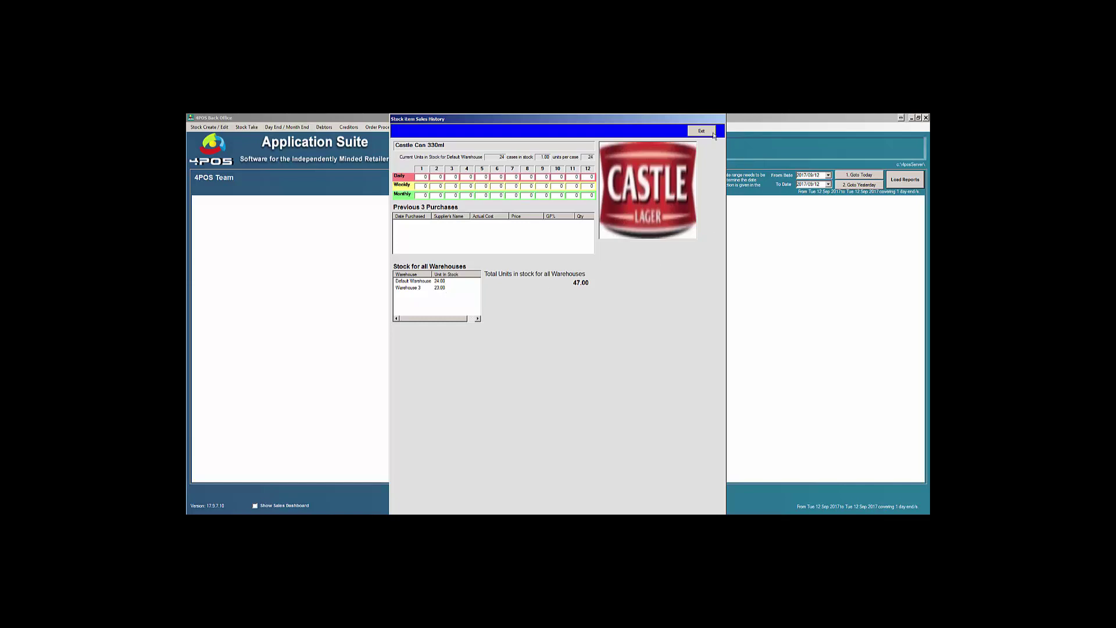
click(711, 131)
click(664, 221)
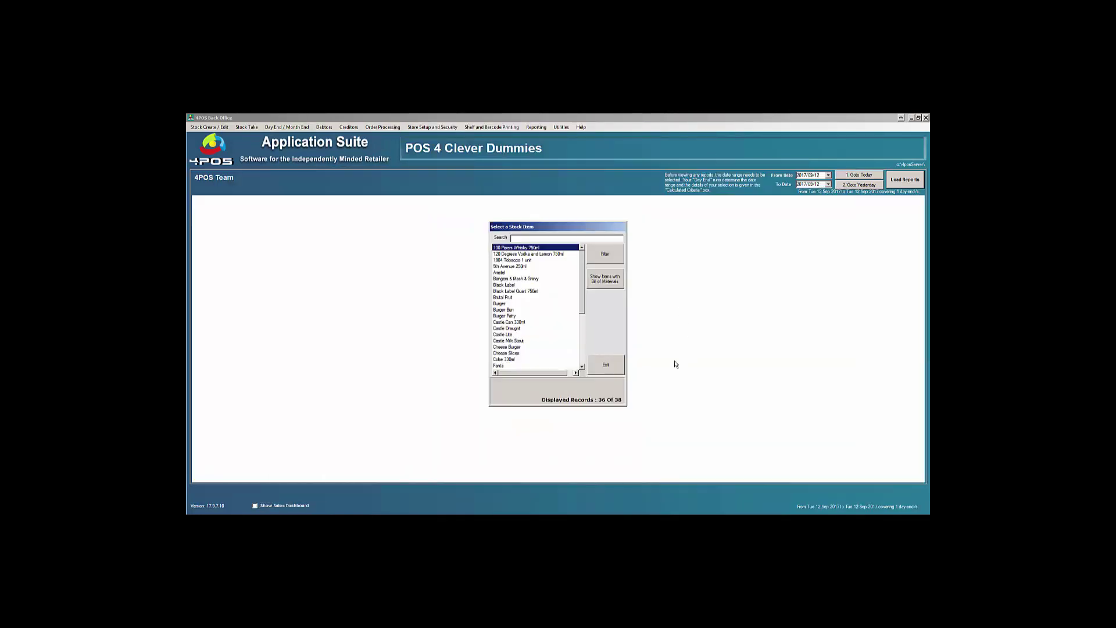
Step: Run today's Default Warehouse stock movement report for Castle Can 330ml, showing the 24.00 transfer
key(Escape)
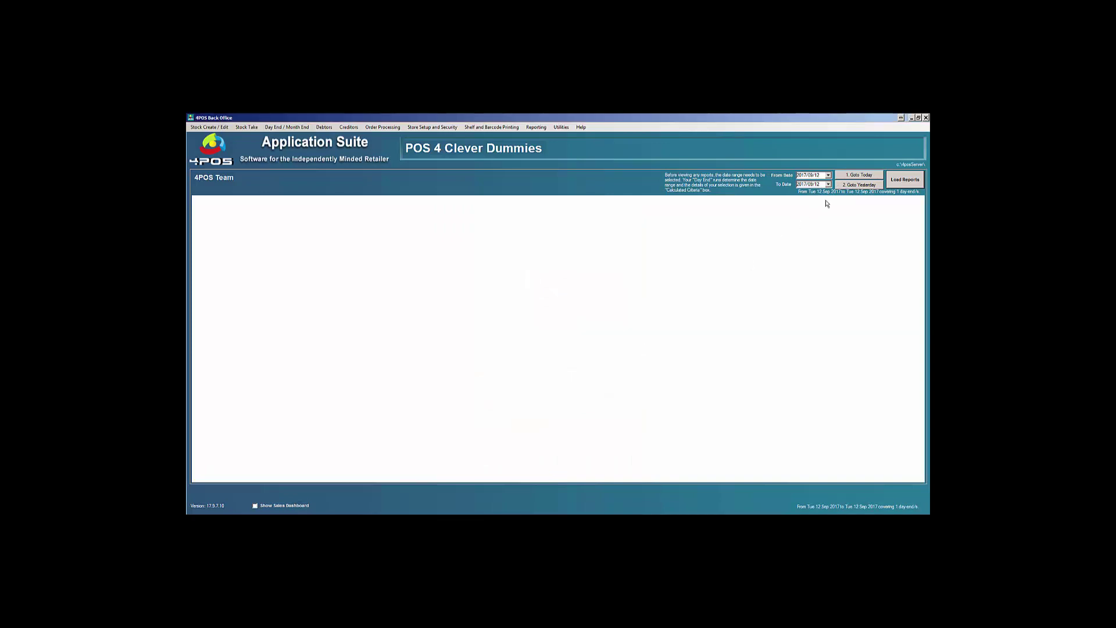
click(867, 179)
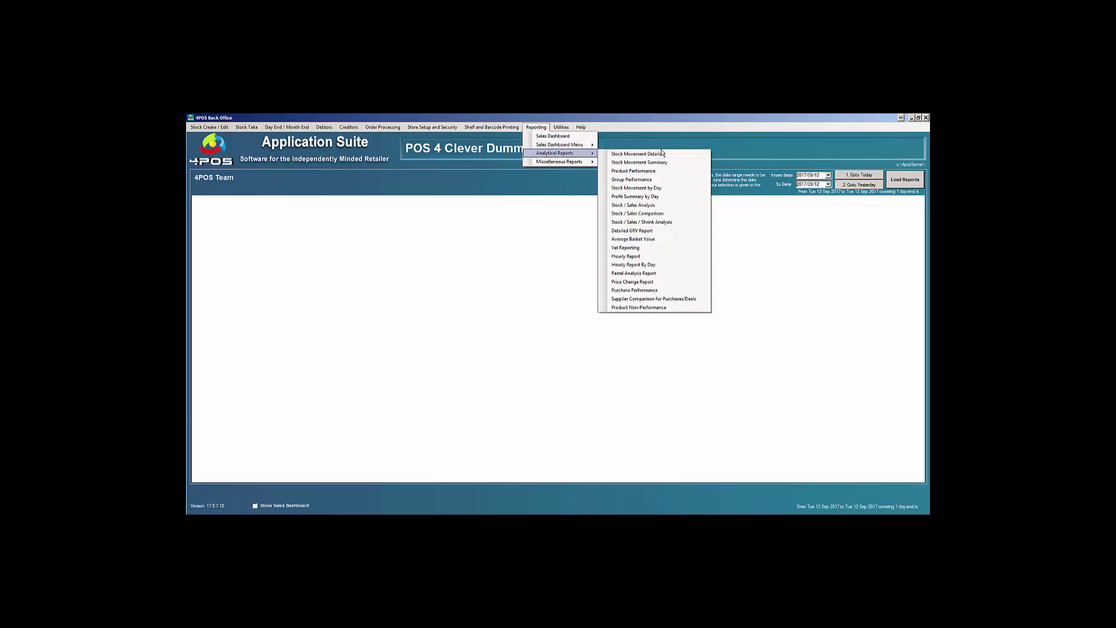
click(658, 154)
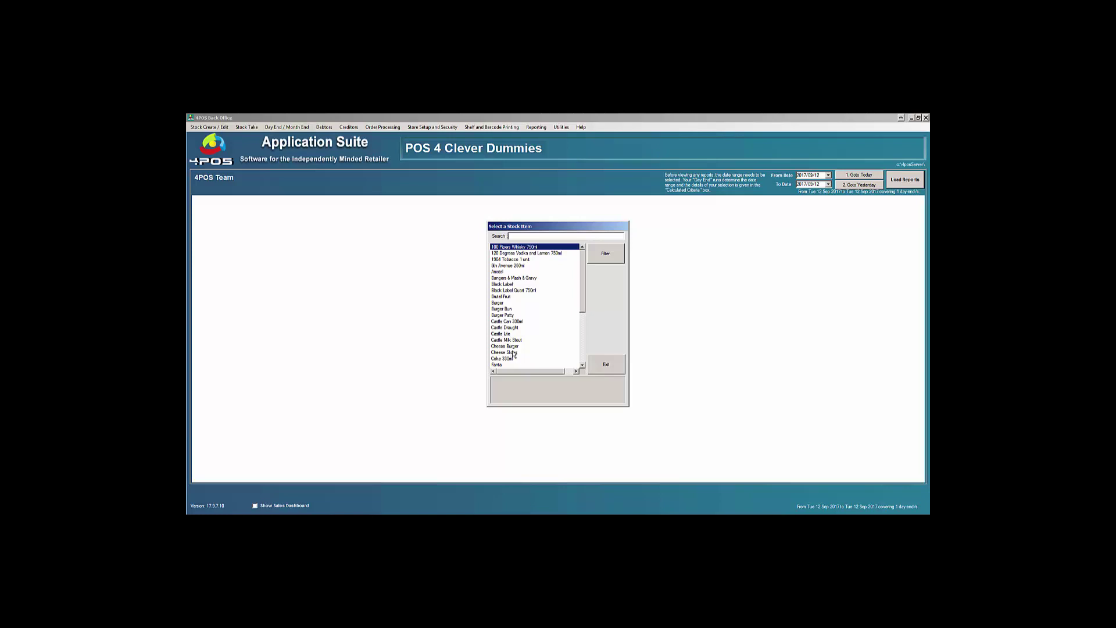
double_click(507, 321)
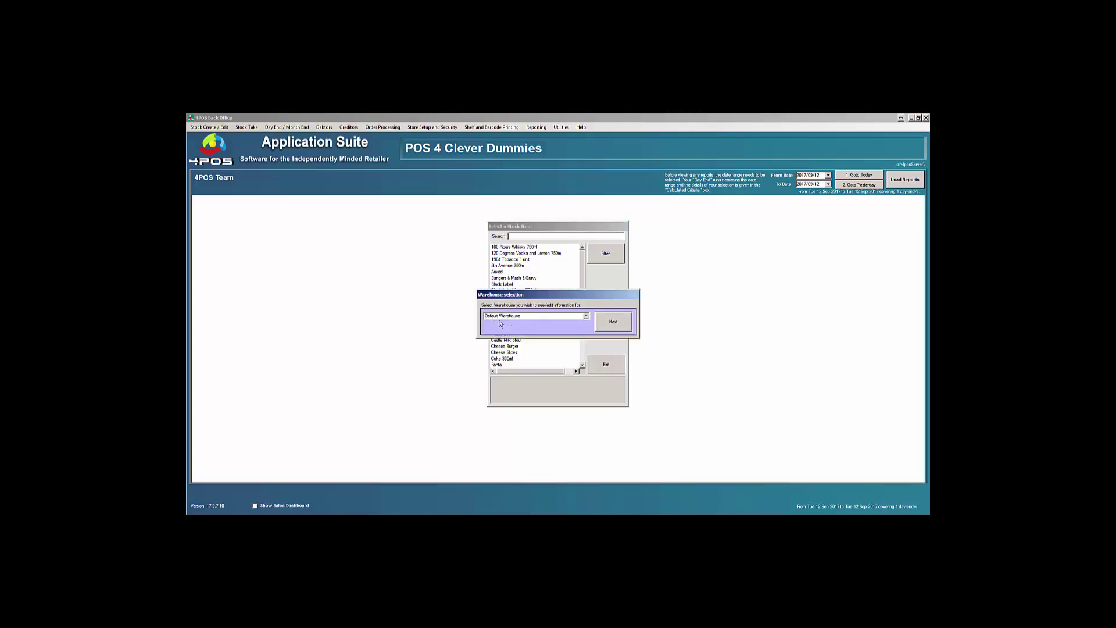
click(613, 322)
click(664, 274)
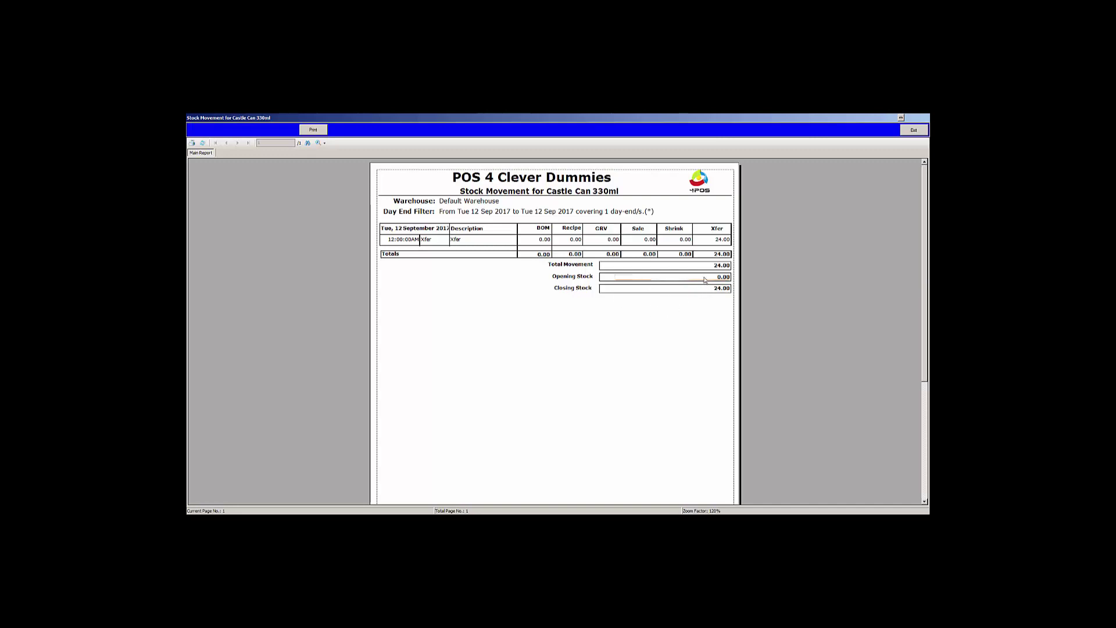
click(453, 242)
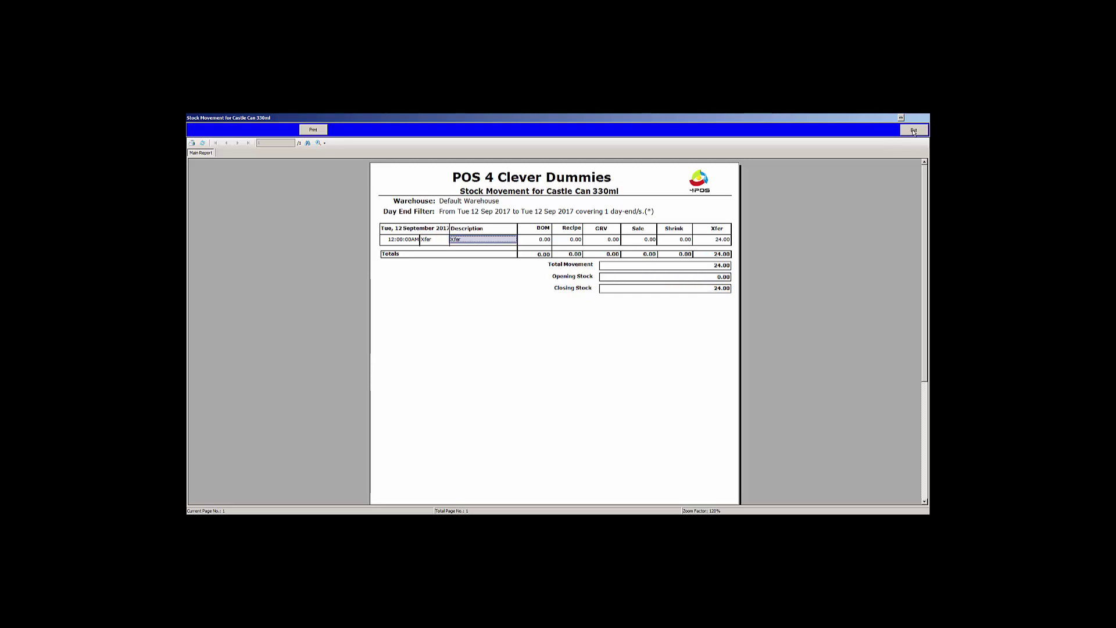
key(Escape)
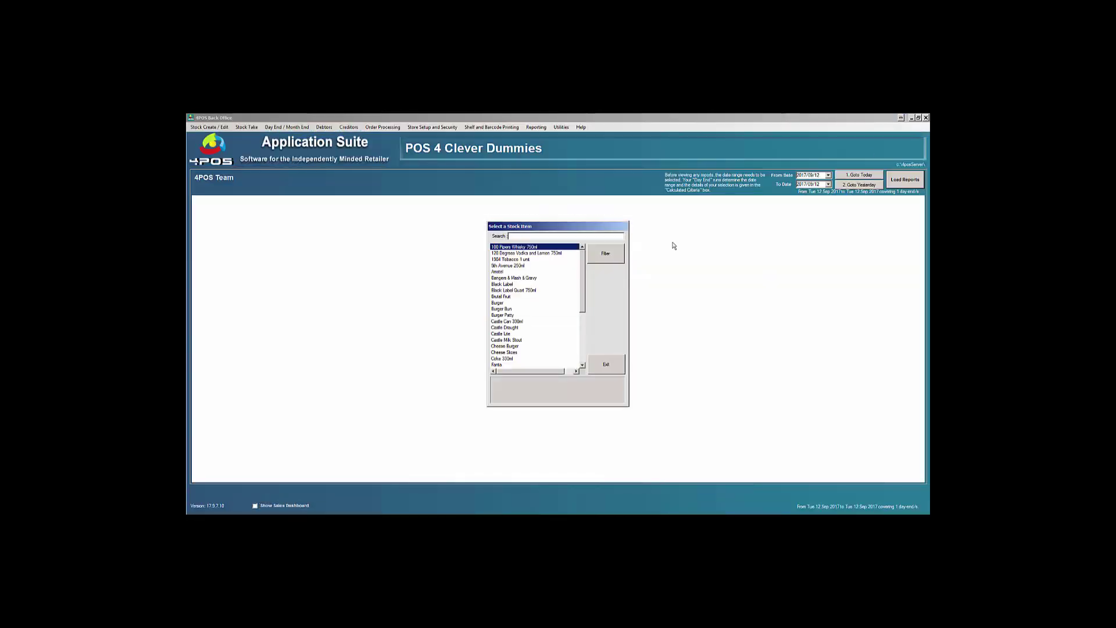
Step: Run the stock movement report for Castle Can 330ml in the Default Warehouse
double_click(507, 321)
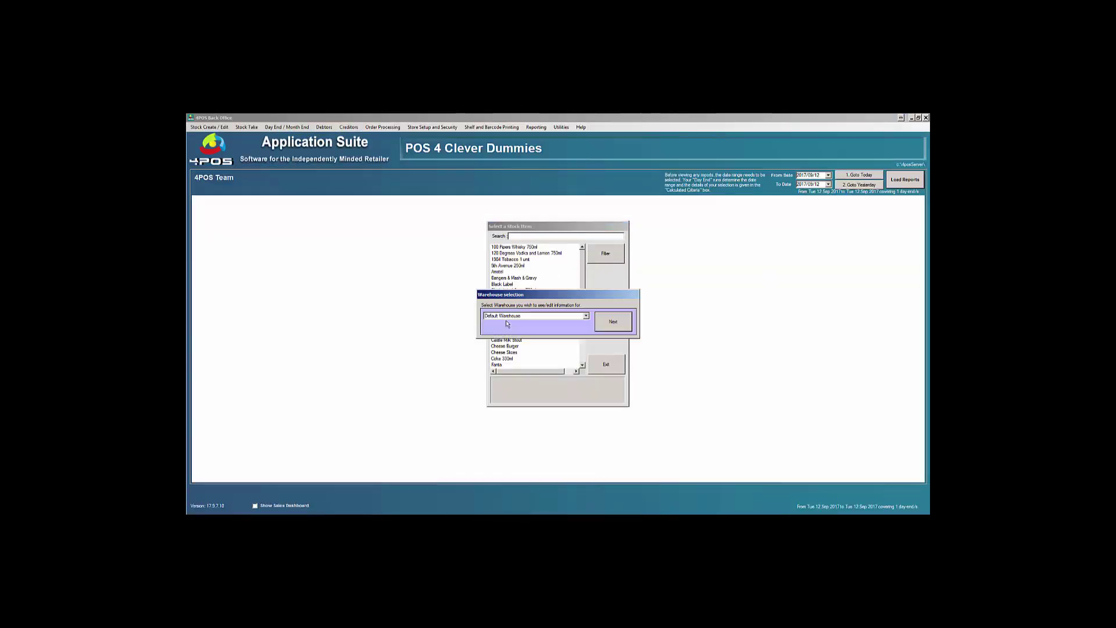
click(586, 316)
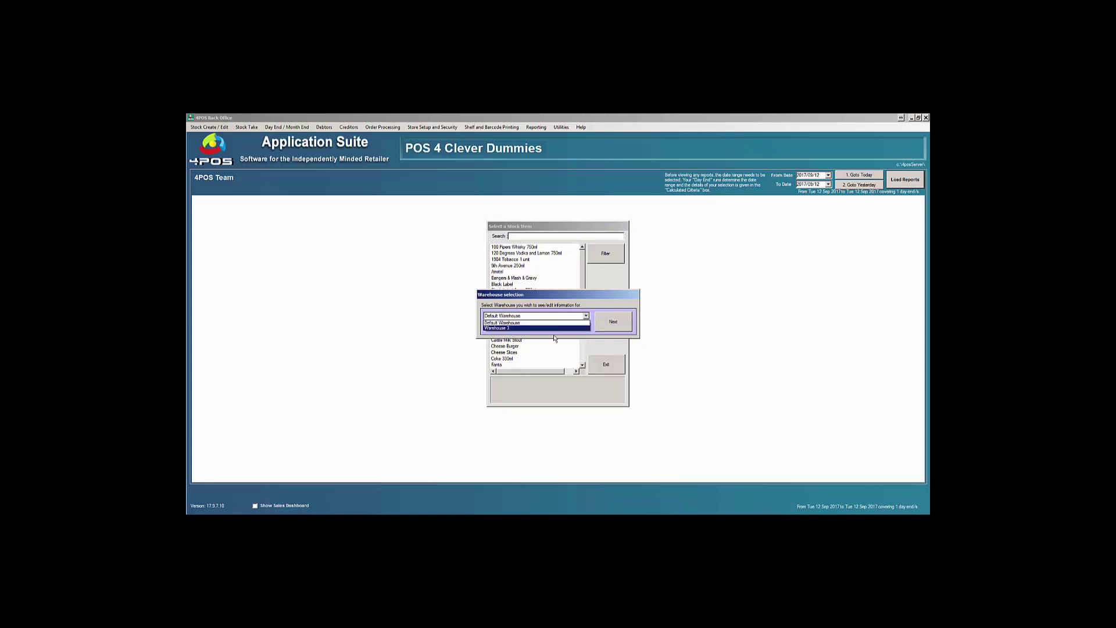
click(554, 324)
click(613, 322)
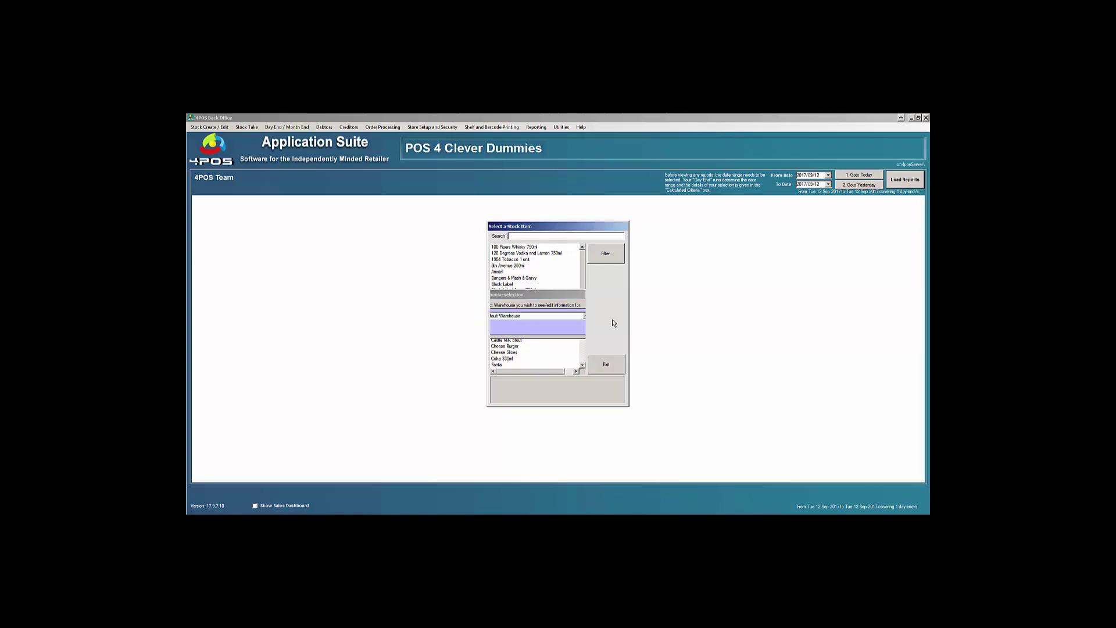
Step: Verify the report shows opening stock 0.00, transfer 24.00 and closing stock 24.00
click(695, 282)
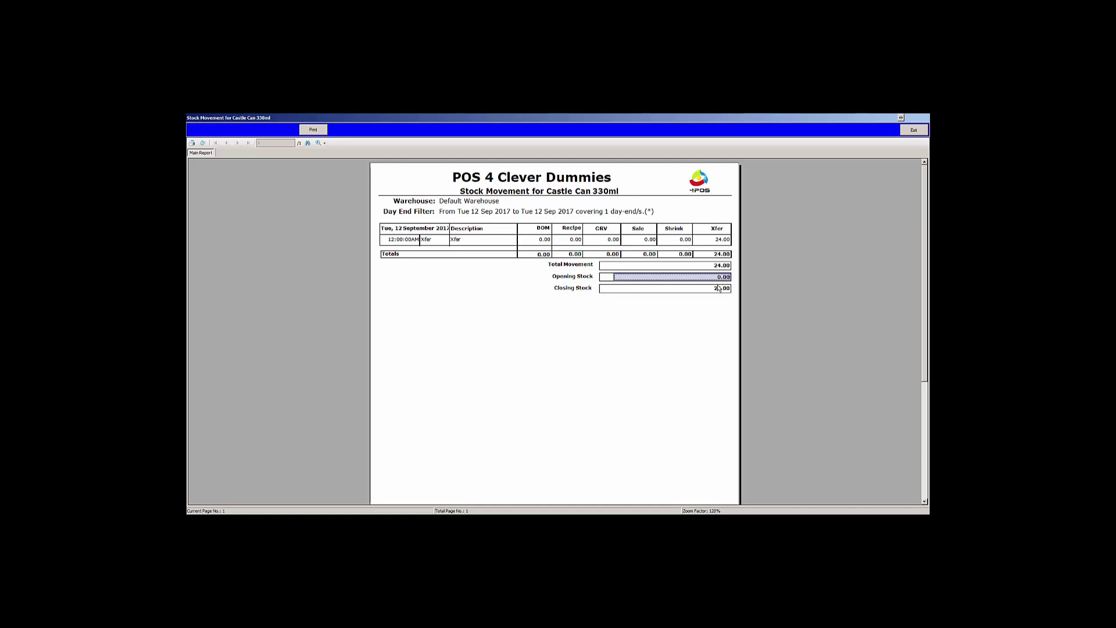
click(723, 240)
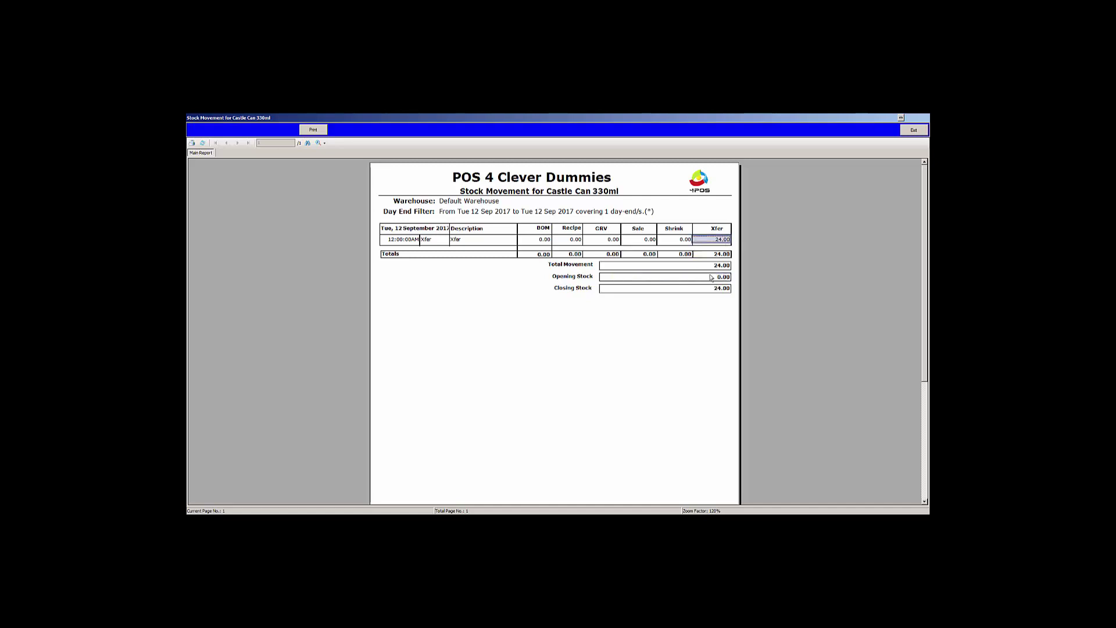
click(721, 289)
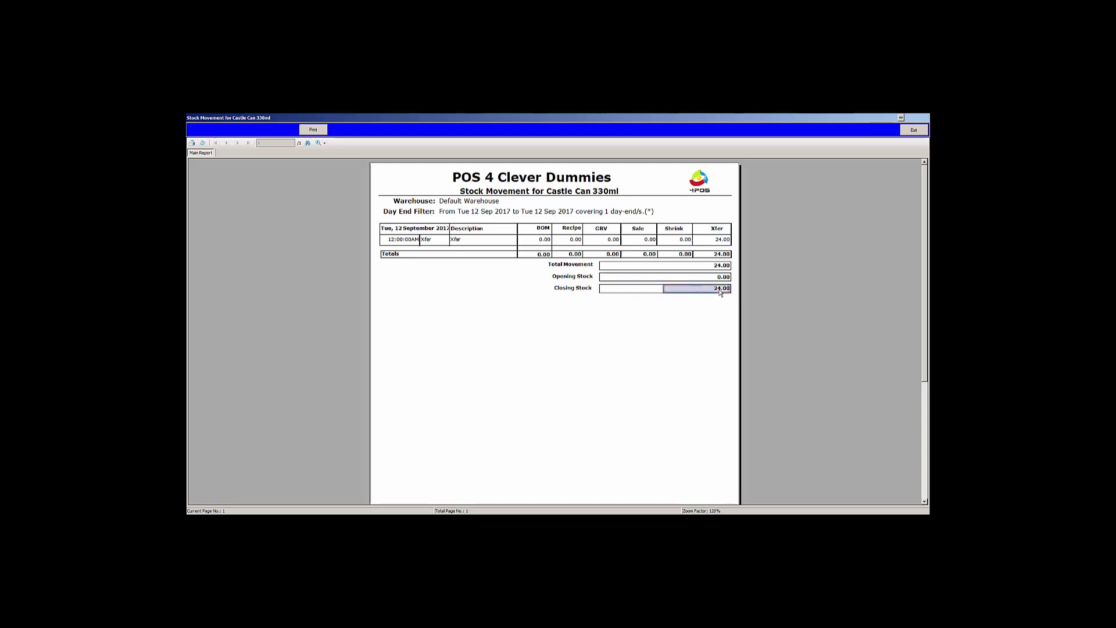
Step: Exit the stock movement report preview to return to the stock item list
click(915, 131)
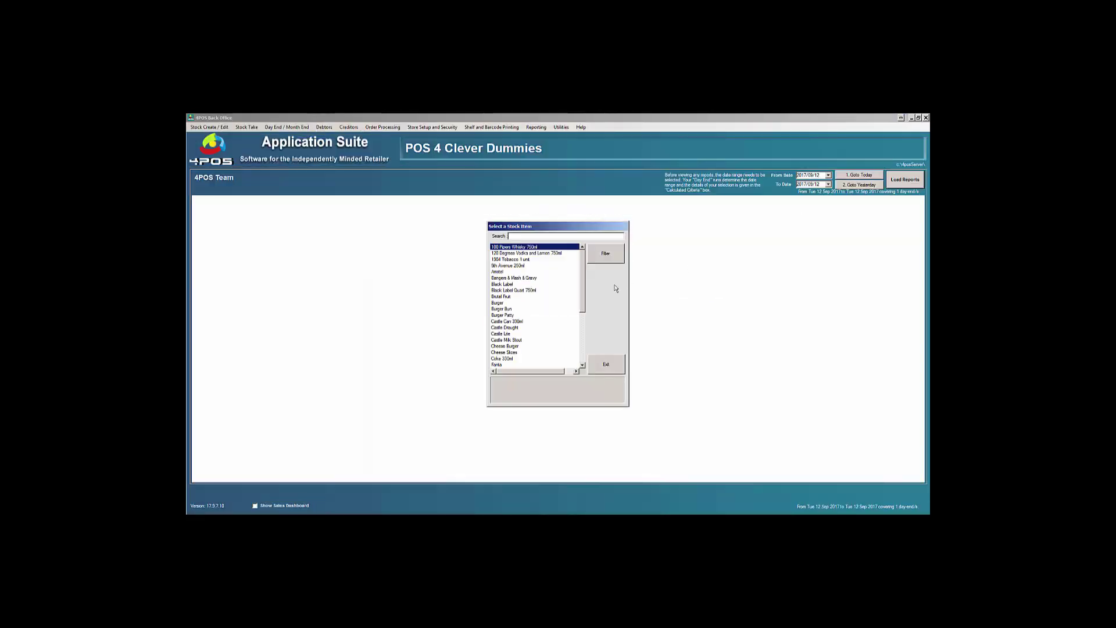